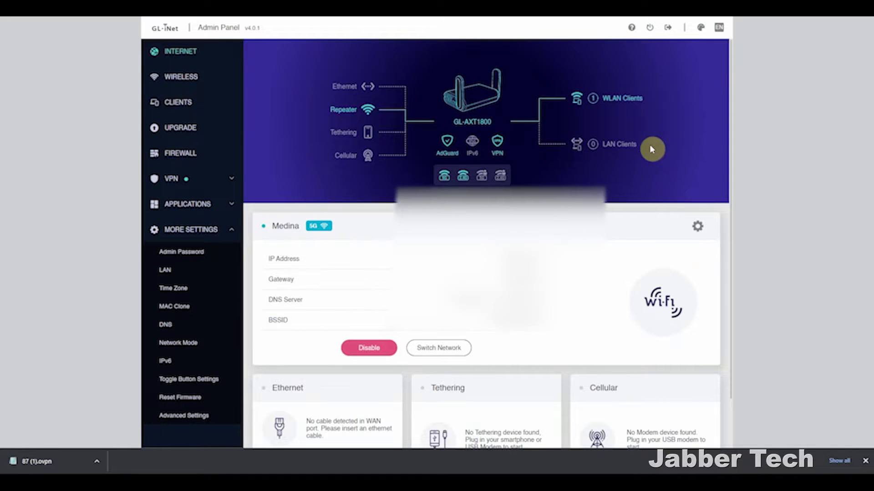
{"action": "scroll", "coordinate": [683, 205], "scroll_direction": "down", "scroll_amount": 2}
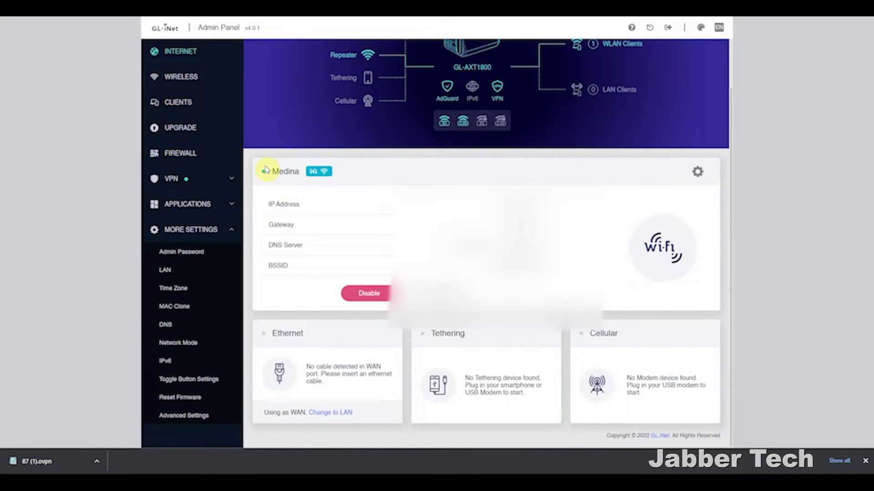
Browse the joinable wireless networks, pick Welcome5G, then back out without connecting.
{"action": "left_click", "coordinate": [430, 296]}
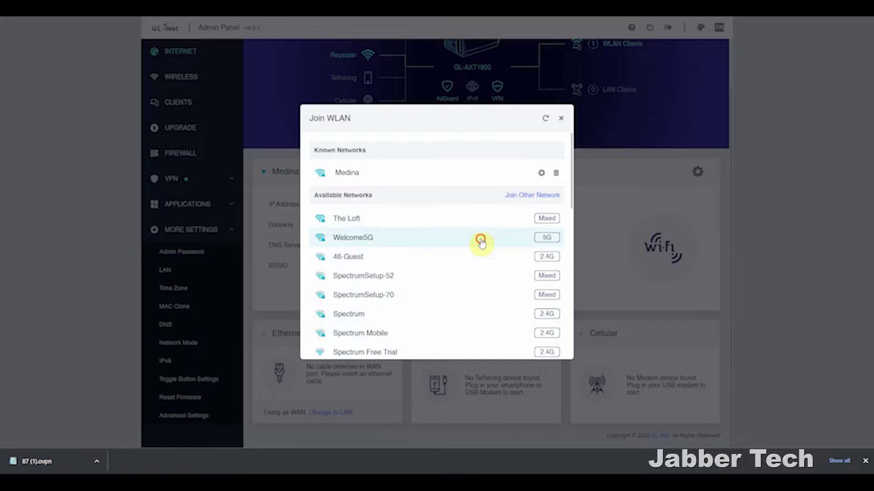
{"action": "left_click", "coordinate": [481, 242]}
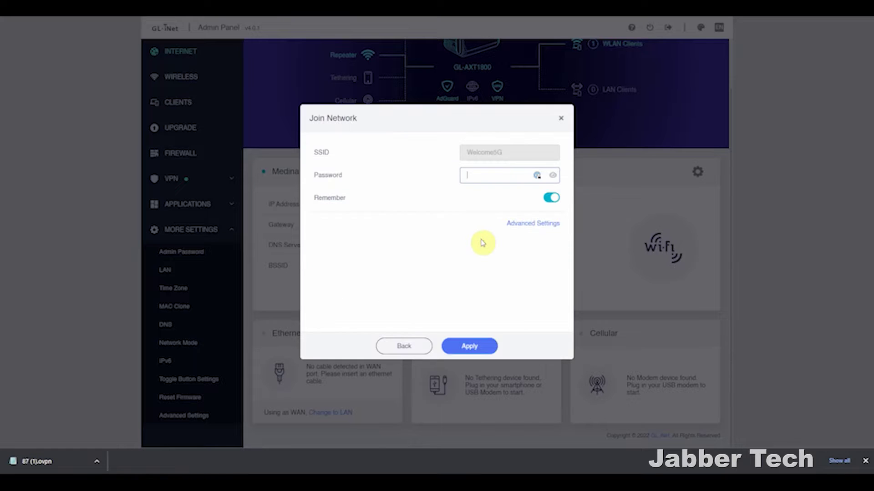
{"action": "left_click", "coordinate": [404, 346]}
{"action": "left_click", "coordinate": [561, 117]}
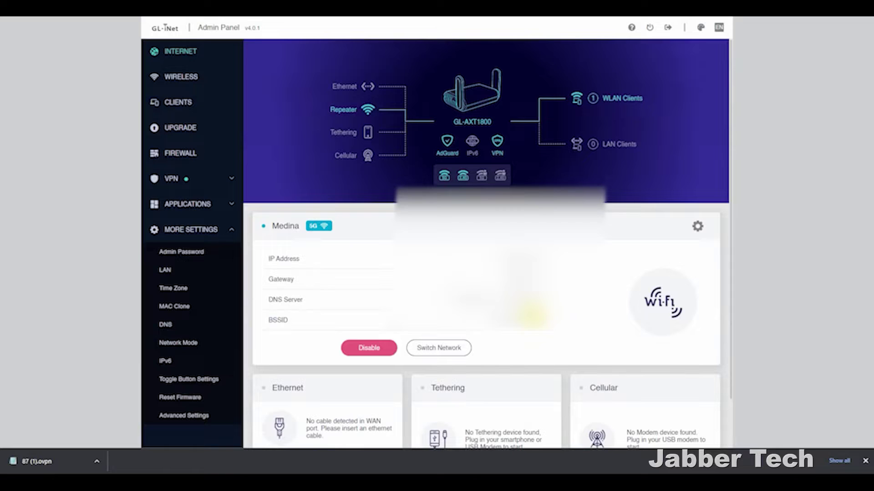
View Wireless settings, then the Clients list, and dismiss Pixel-5a's Limit Speed dialog unchanged.
{"action": "left_click", "coordinate": [180, 76]}
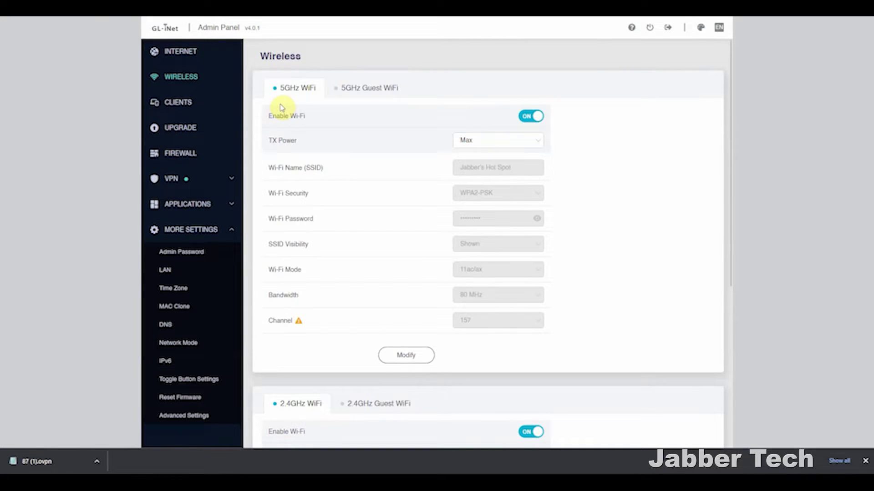
{"action": "scroll", "coordinate": [423, 191], "scroll_direction": "down", "scroll_amount": 1}
{"action": "scroll", "coordinate": [432, 219], "scroll_direction": "down", "scroll_amount": 4}
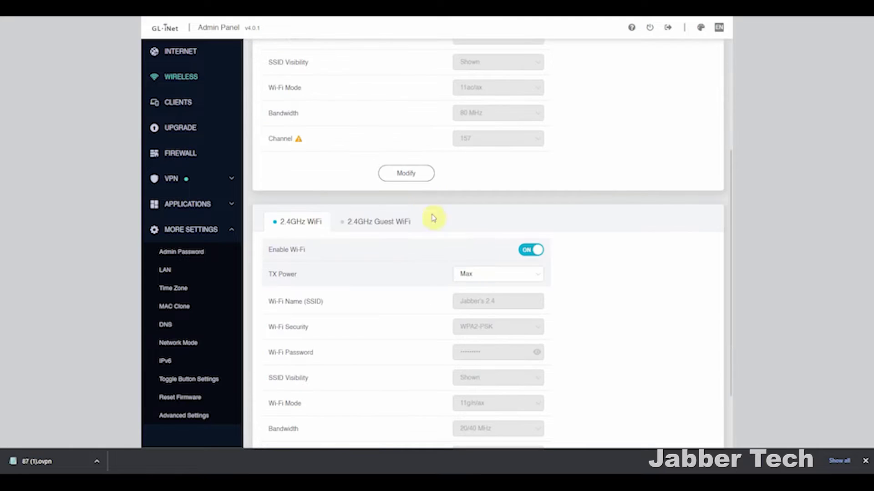
{"action": "scroll", "coordinate": [410, 220], "scroll_direction": "up", "scroll_amount": 5}
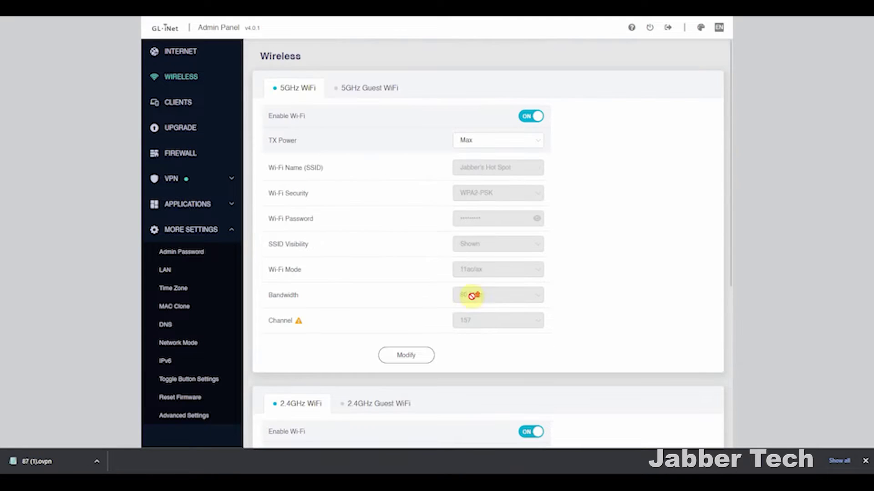
{"action": "left_click", "coordinate": [188, 103]}
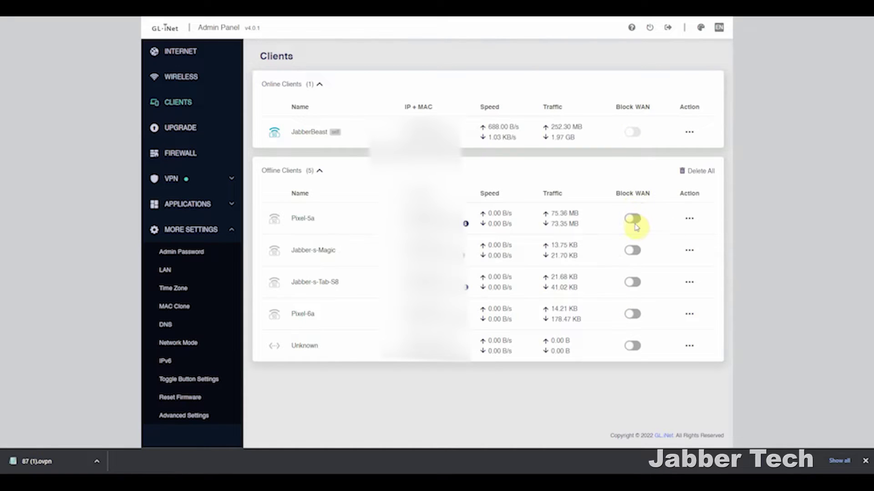
{"action": "left_click", "coordinate": [691, 220]}
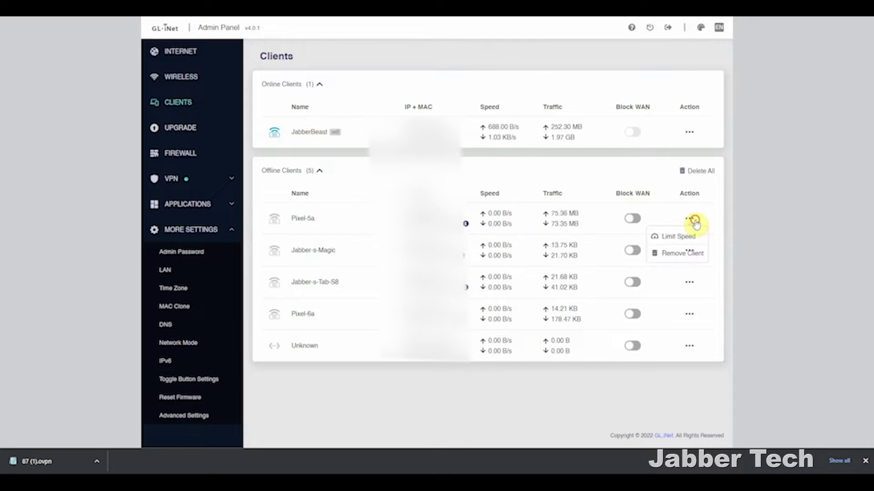
{"action": "left_click", "coordinate": [691, 237]}
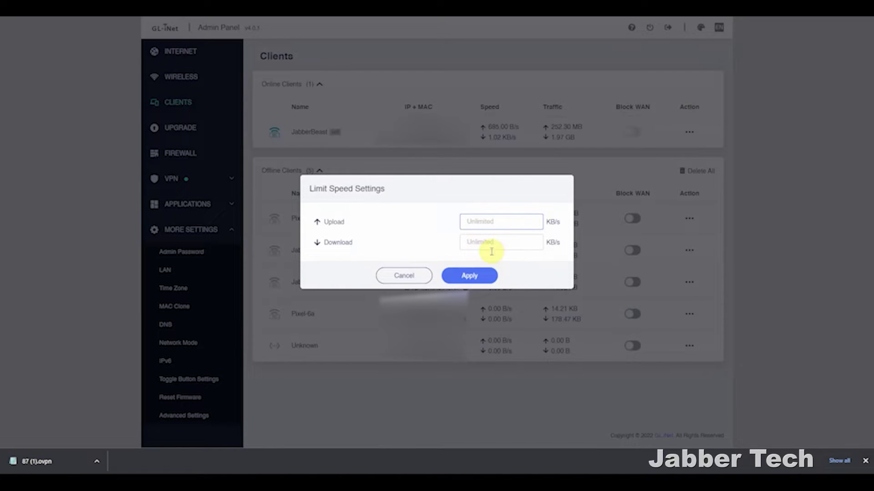
{"action": "left_click", "coordinate": [404, 276]}
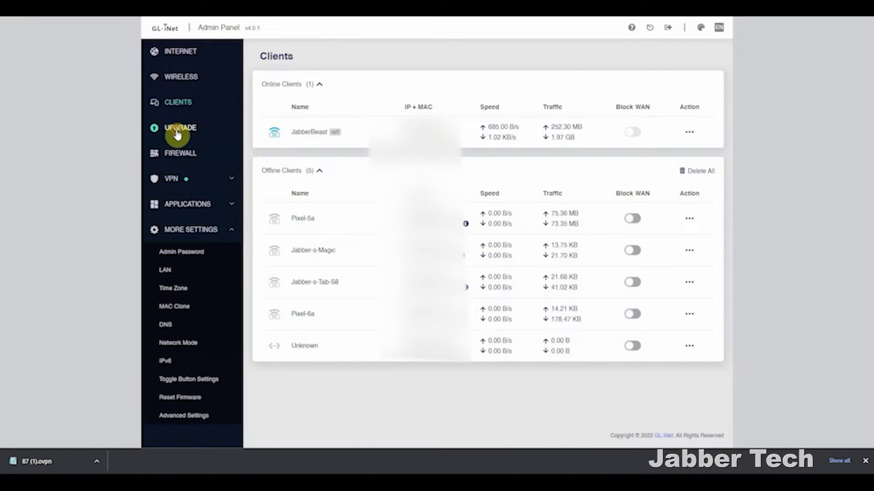
Confirm firmware on Upgrade, view Firewall port forwarding, open ports and DMZ, then expand the VPN menu.
{"action": "left_click", "coordinate": [177, 134]}
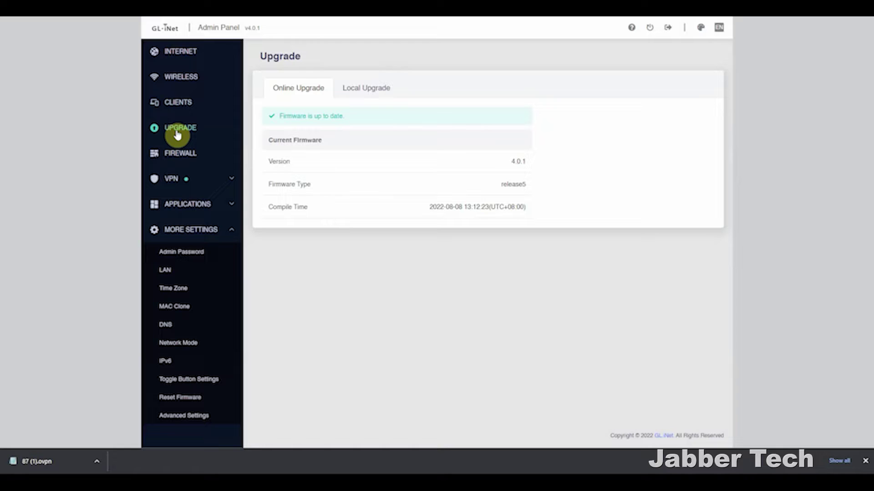
{"action": "left_click", "coordinate": [172, 158]}
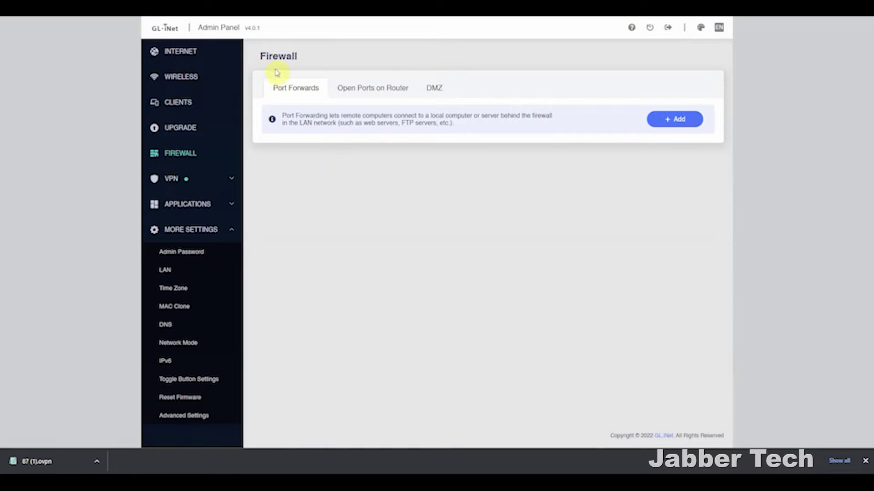
{"action": "left_click", "coordinate": [358, 92]}
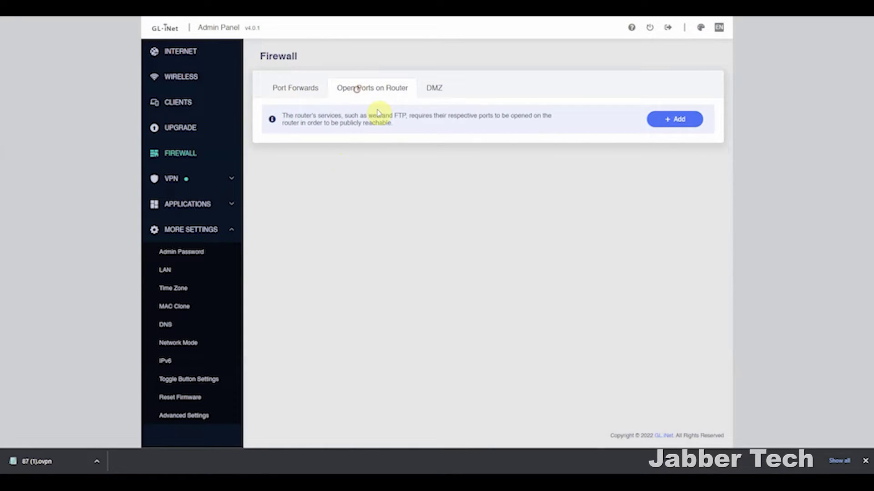
{"action": "left_click", "coordinate": [435, 92]}
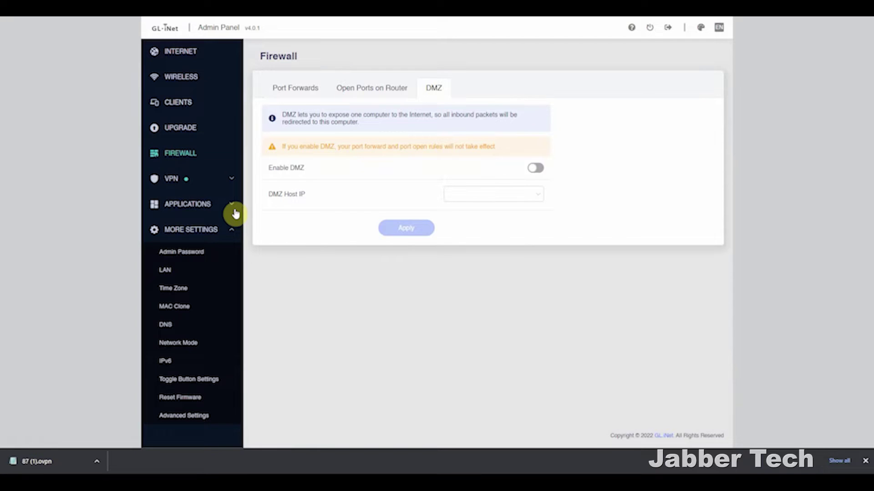
{"action": "left_click", "coordinate": [236, 185]}
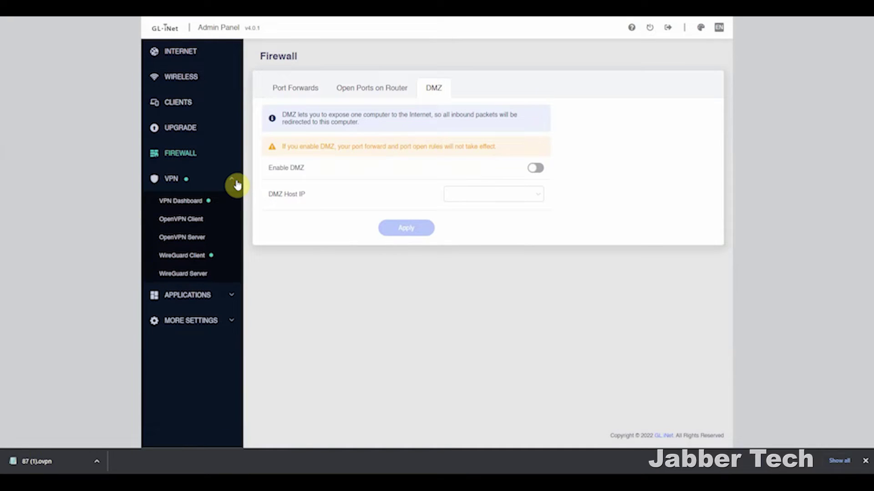
Show the VPN Dashboard with WireGuard on config 98 and cancel the configuration file picker.
{"action": "left_click", "coordinate": [204, 202]}
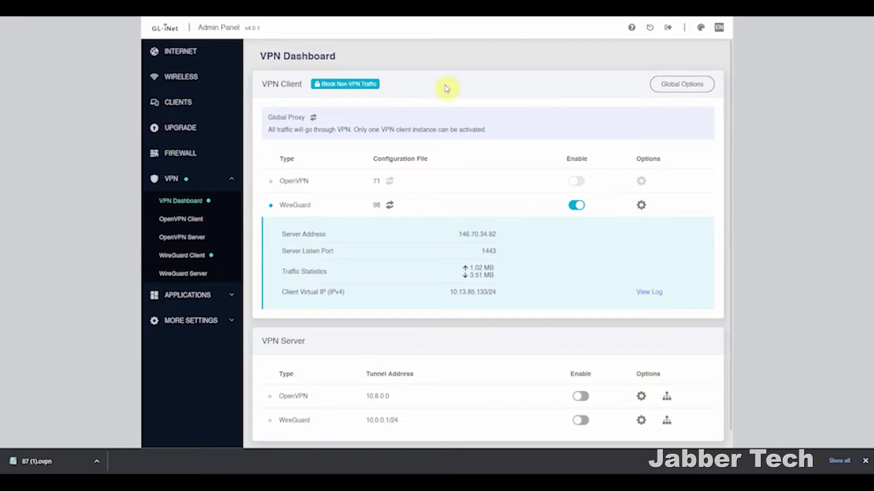
{"action": "scroll", "coordinate": [480, 283], "scroll_direction": "down", "scroll_amount": 1}
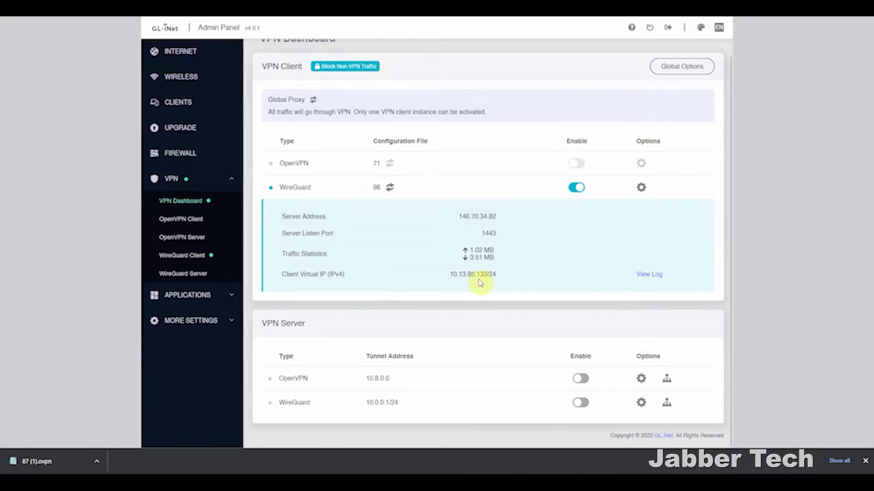
{"action": "scroll", "coordinate": [480, 282], "scroll_direction": "up", "scroll_amount": 1}
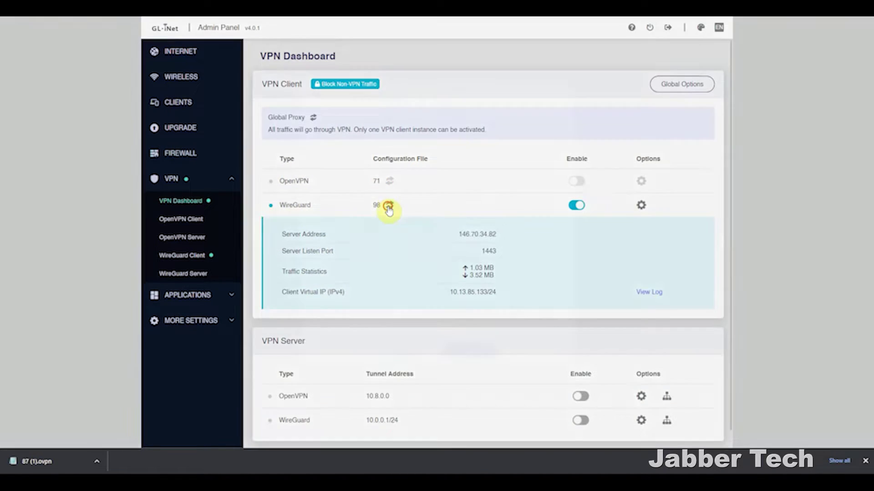
{"action": "left_click", "coordinate": [387, 207]}
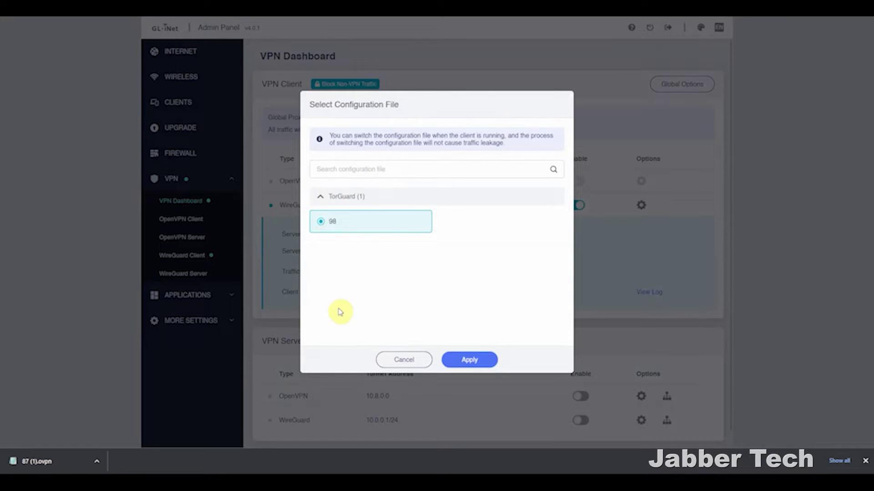
{"action": "left_click", "coordinate": [395, 361]}
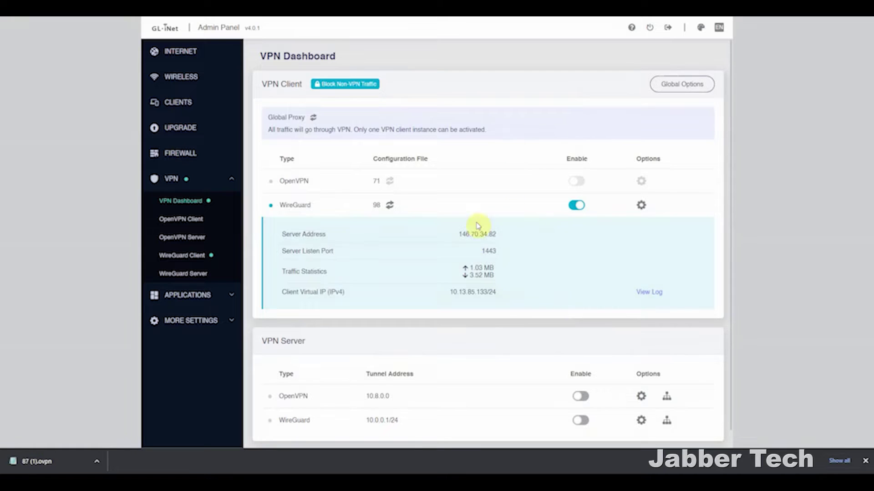
{"action": "scroll", "coordinate": [526, 306], "scroll_direction": "down", "scroll_amount": 1}
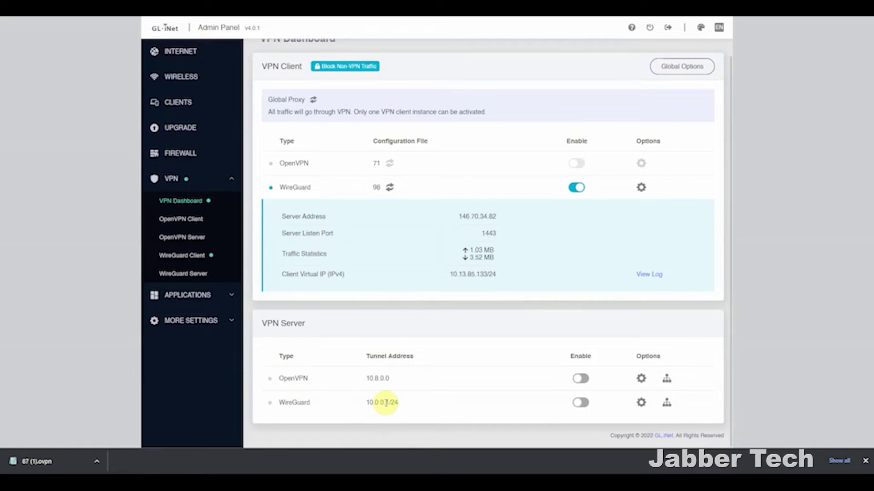
{"action": "scroll", "coordinate": [384, 403], "scroll_direction": "up", "scroll_amount": 1}
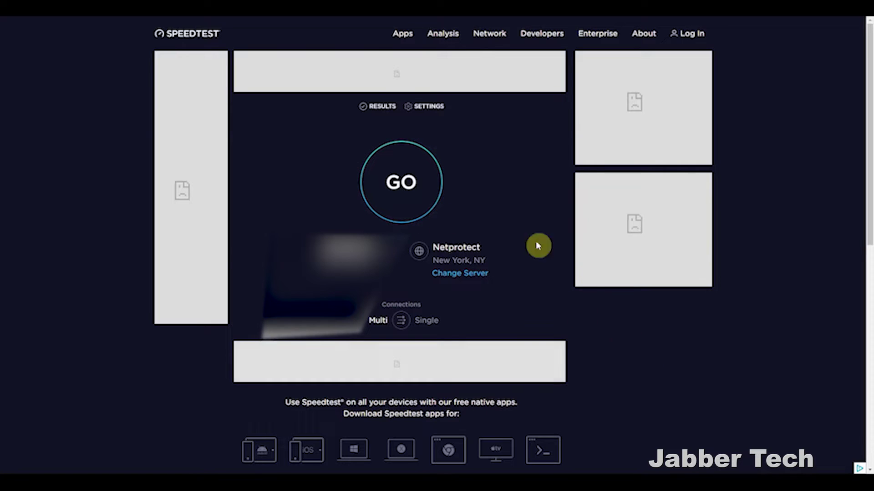
Start the Speedtest run on the current VPN-connected connection.
{"action": "left_click", "coordinate": [418, 193]}
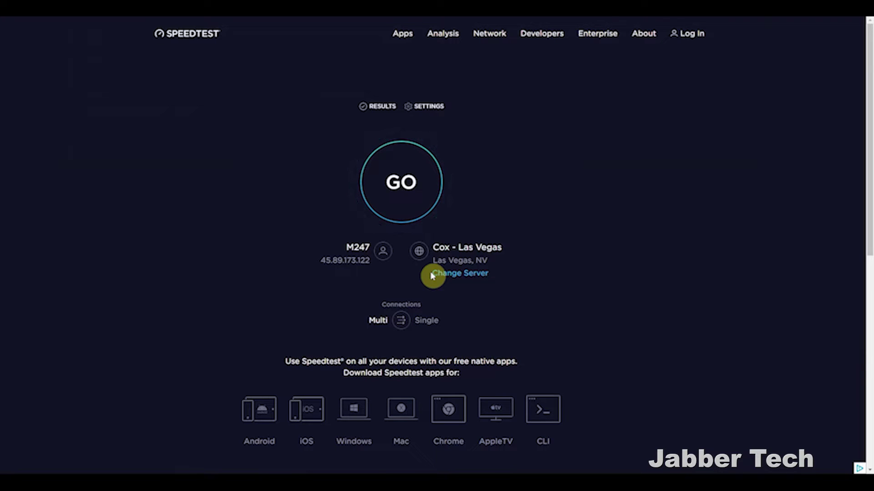
Run another Speedtest against the Cox - Las Vegas server.
{"action": "left_click", "coordinate": [394, 196]}
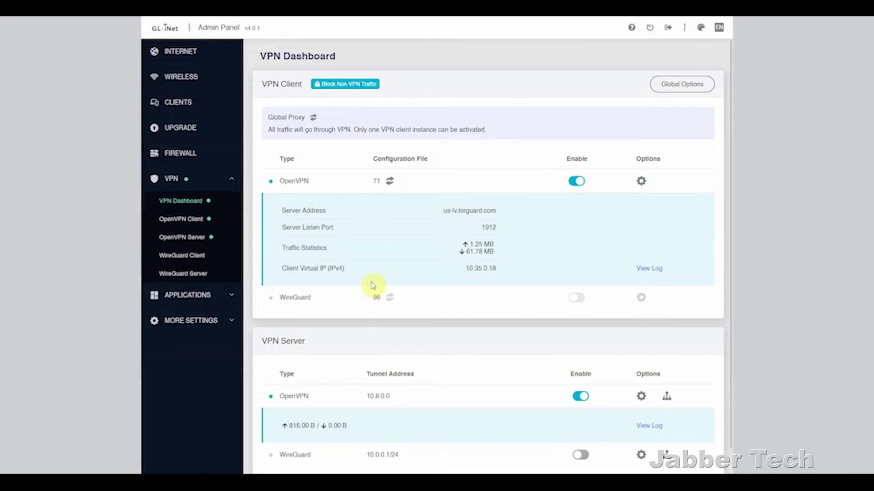
Turn the OpenVPN client off and WireGuard client on, then review Global Options and cancel.
{"action": "left_click", "coordinate": [577, 181]}
{"action": "left_click", "coordinate": [577, 205]}
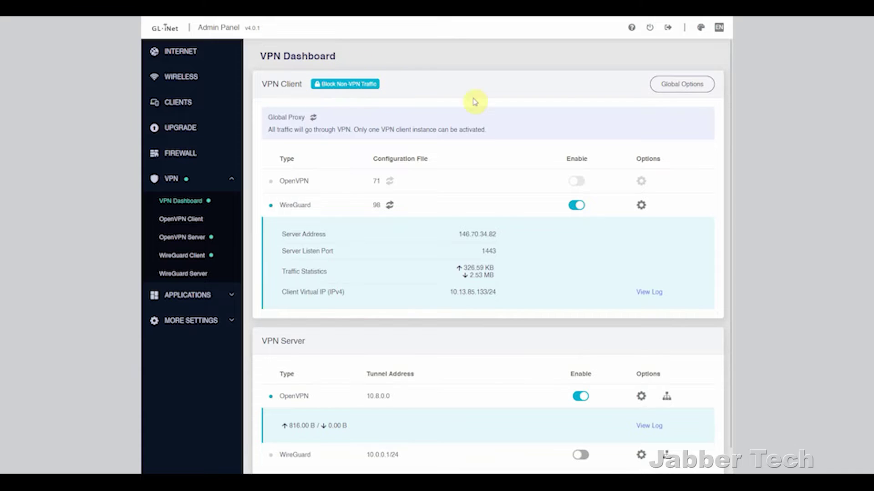
{"action": "left_click", "coordinate": [666, 84]}
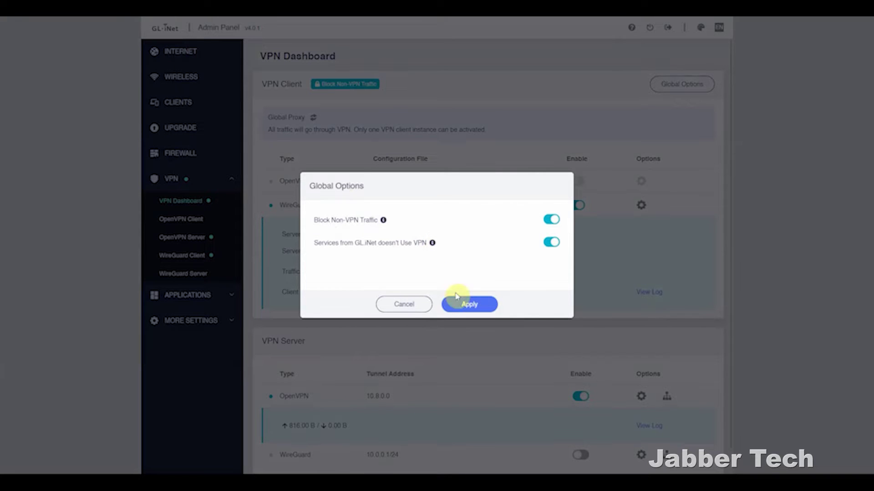
{"action": "left_click", "coordinate": [402, 304]}
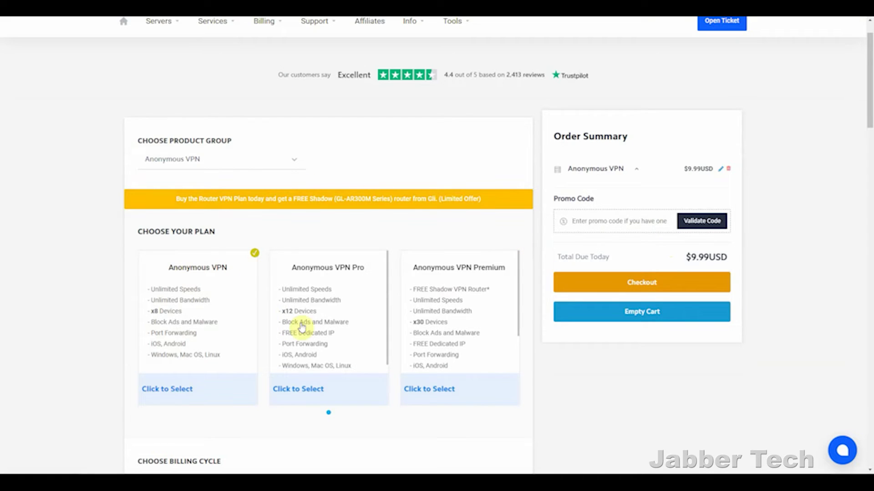
{"action": "scroll", "coordinate": [454, 287], "scroll_direction": "down", "scroll_amount": 3}
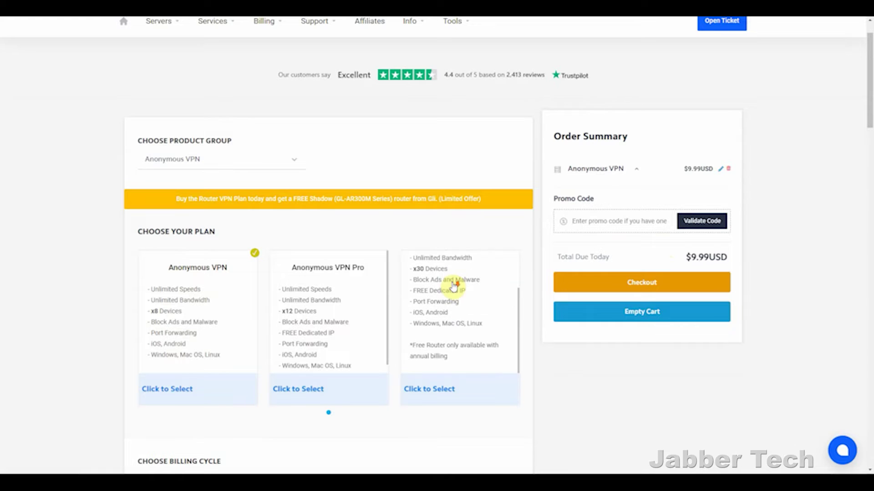
{"action": "scroll", "coordinate": [368, 369], "scroll_direction": "down", "scroll_amount": 1}
{"action": "scroll", "coordinate": [354, 403], "scroll_direction": "down", "scroll_amount": 2}
{"action": "scroll", "coordinate": [353, 406], "scroll_direction": "down", "scroll_amount": 5}
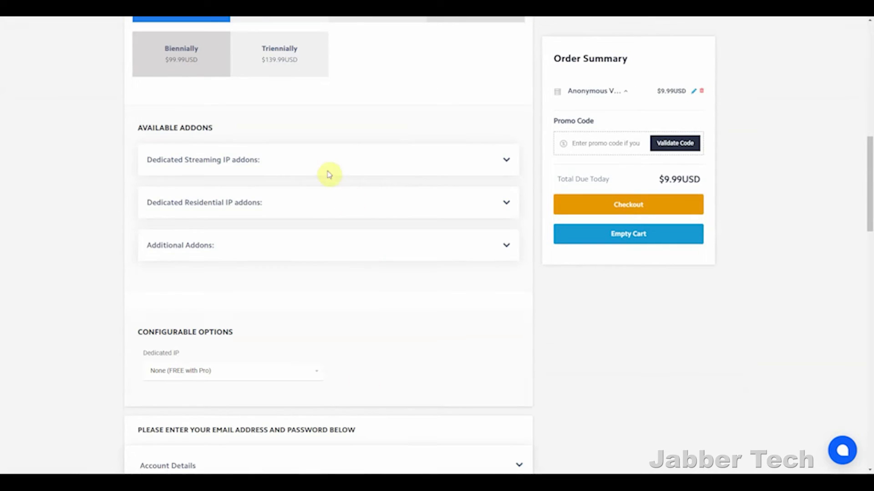
{"action": "scroll", "coordinate": [332, 224], "scroll_direction": "up", "scroll_amount": 3}
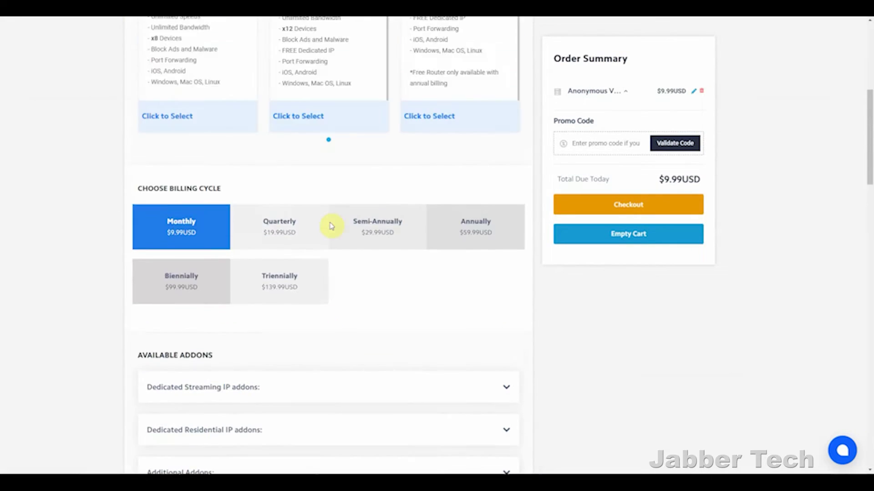
{"action": "scroll", "coordinate": [345, 278], "scroll_direction": "up", "scroll_amount": 4}
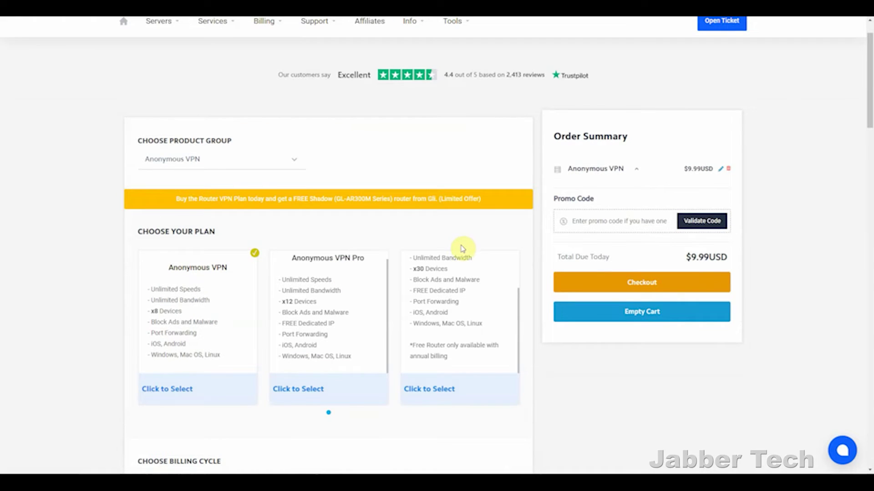
{"action": "type", "text": "jabbertech"}
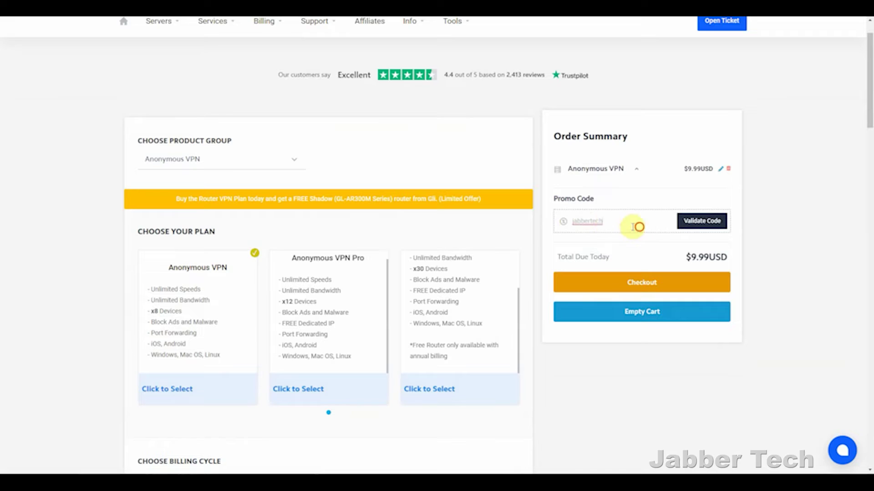
Validate the promo code and highlight the discounted $4.99 total for Anonymous VPN.
{"action": "left_click", "coordinate": [710, 224]}
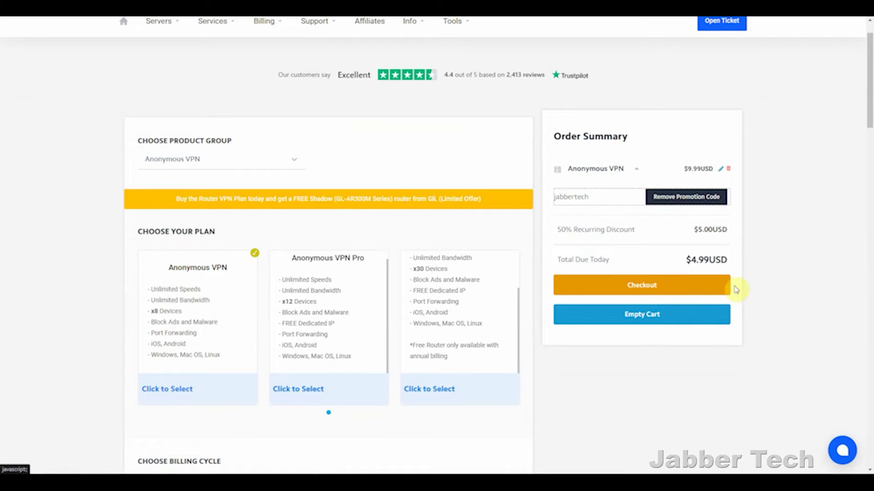
{"action": "left_click_drag", "start_coordinate": [683, 260], "coordinate": [713, 261]}
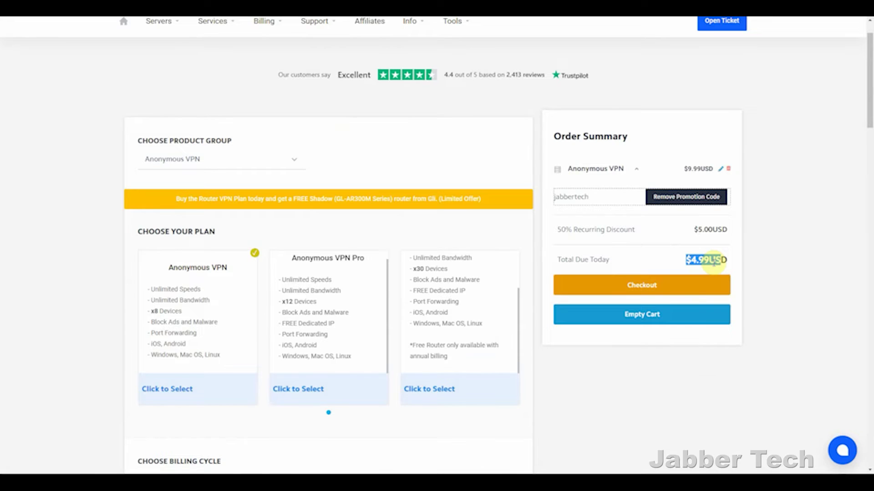
{"action": "scroll", "coordinate": [710, 262], "scroll_direction": "up", "scroll_amount": 1}
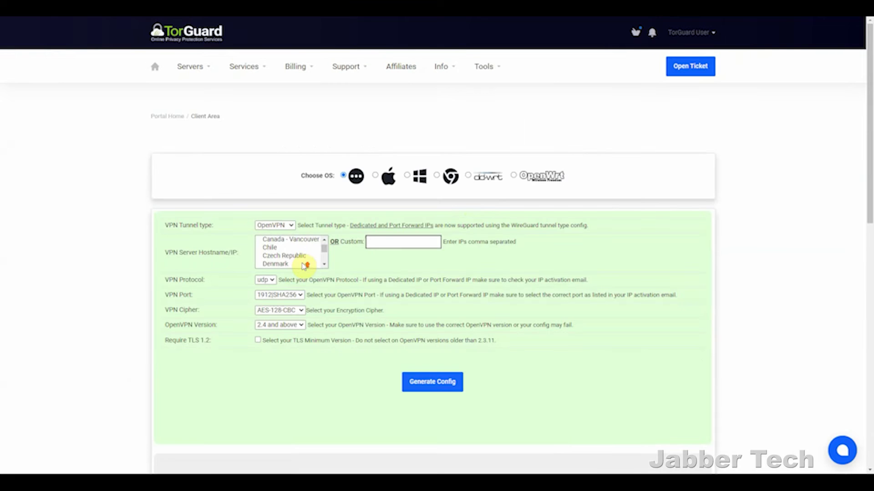
{"action": "scroll", "coordinate": [305, 265], "scroll_direction": "up", "scroll_amount": 3}
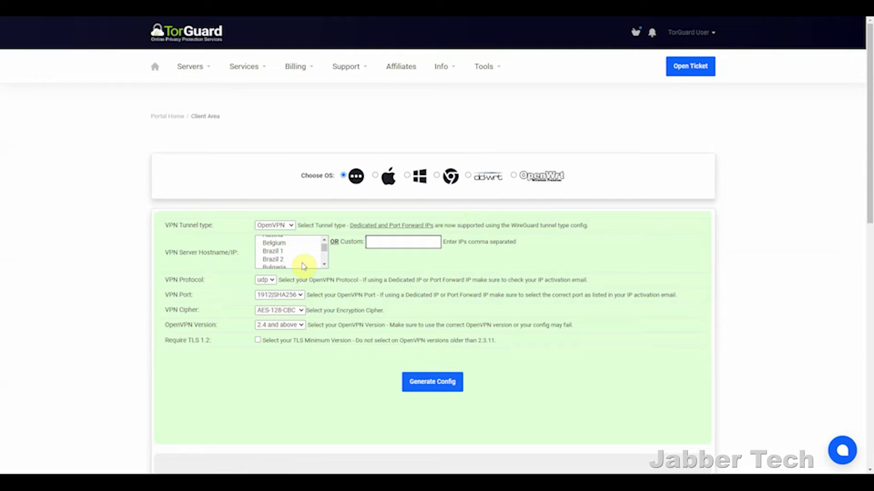
Generate an OpenVPN config for USA - Miami over udp with port 1912|SHA256.
{"action": "left_click", "coordinate": [286, 226]}
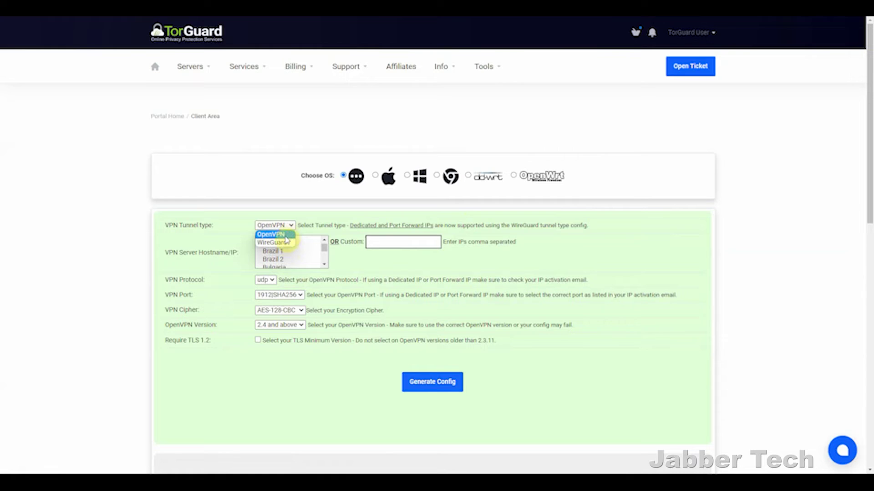
{"action": "scroll", "coordinate": [298, 257], "scroll_direction": "down", "scroll_amount": 5}
{"action": "scroll", "coordinate": [298, 257], "scroll_direction": "down", "scroll_amount": 2}
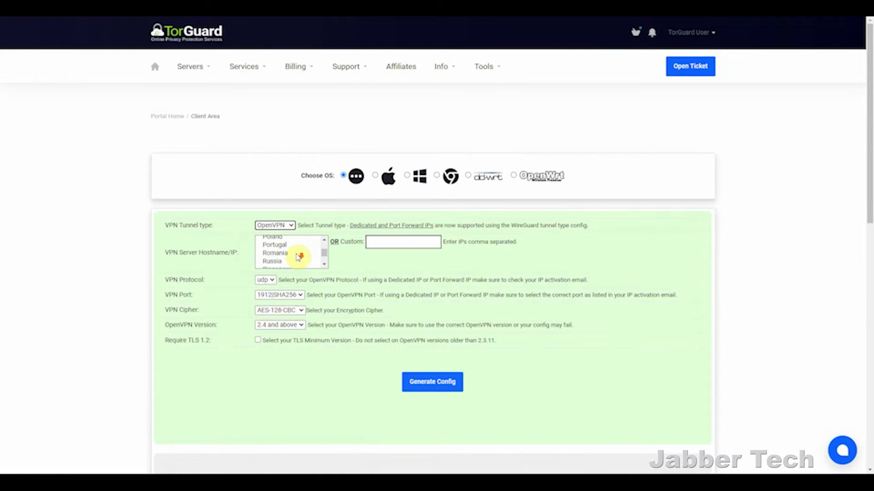
{"action": "scroll", "coordinate": [298, 257], "scroll_direction": "down", "scroll_amount": 2}
{"action": "scroll", "coordinate": [298, 258], "scroll_direction": "down", "scroll_amount": 2}
{"action": "scroll", "coordinate": [301, 259], "scroll_direction": "down", "scroll_amount": 2}
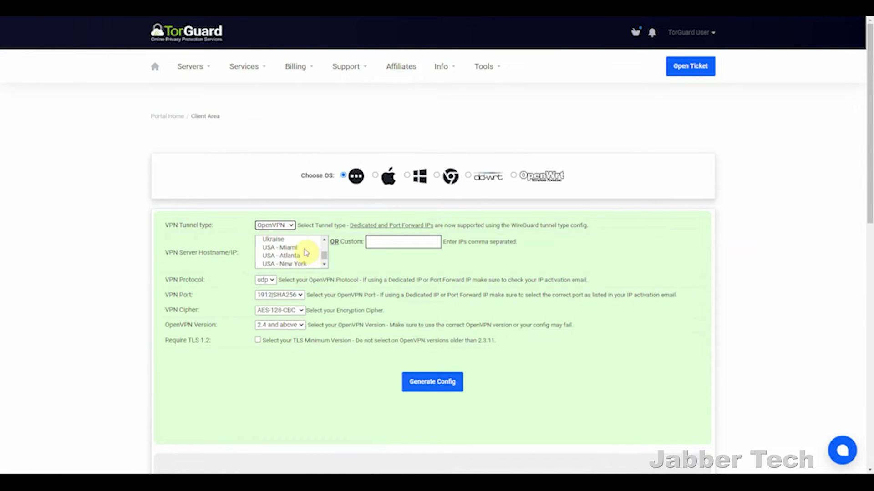
{"action": "left_click", "coordinate": [303, 247]}
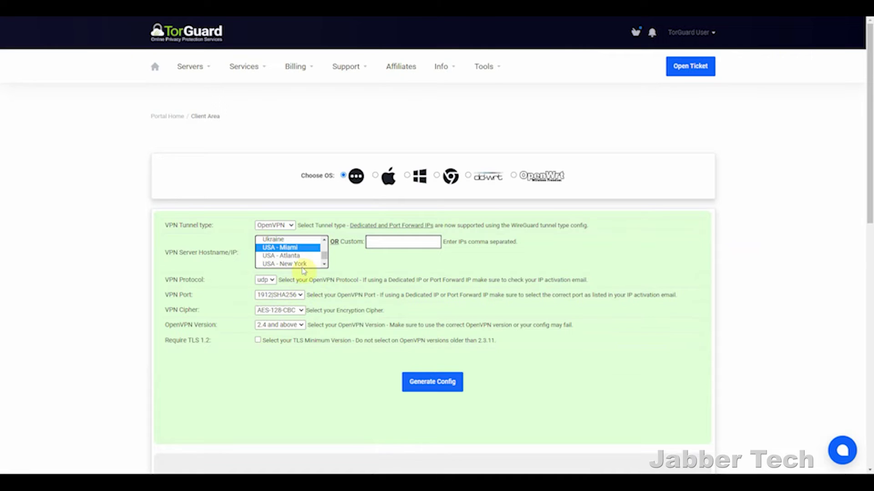
{"action": "left_click", "coordinate": [265, 284]}
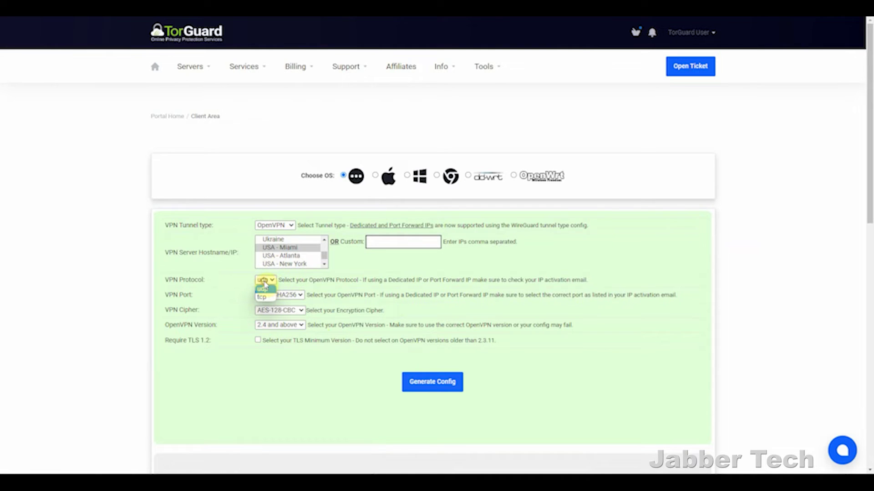
{"action": "left_click", "coordinate": [300, 295]}
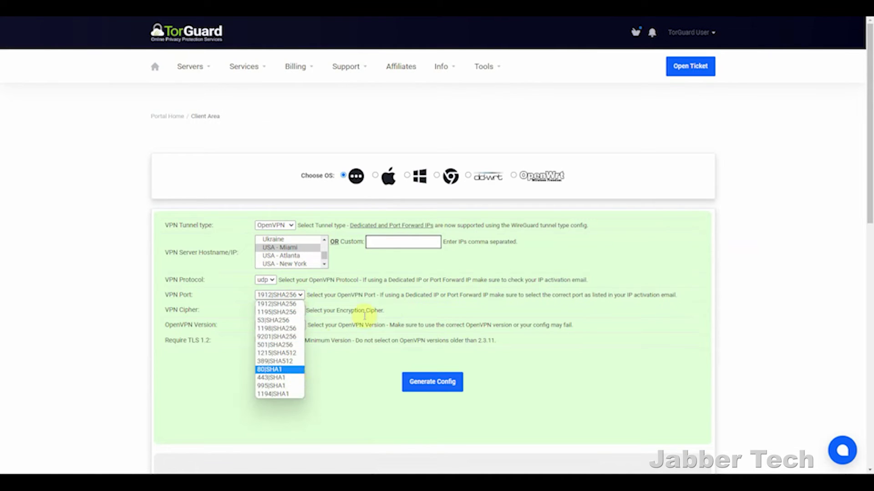
{"action": "left_click", "coordinate": [374, 294]}
{"action": "left_click", "coordinate": [427, 383]}
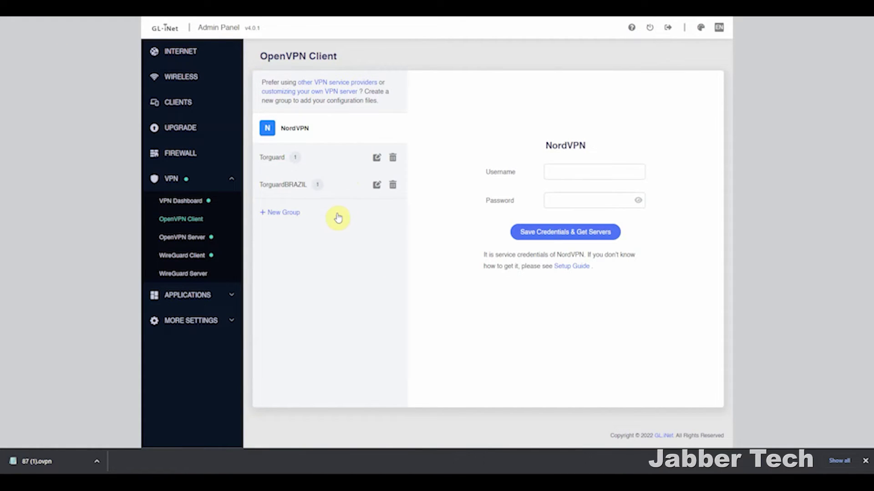
Create OpenVPN group 'mami', upload 87 (1).ovpn into it, then go to the WireGuard Client page.
{"action": "left_click", "coordinate": [290, 213]}
{"action": "left_click_drag", "start_coordinate": [307, 213], "coordinate": [195, 203]}
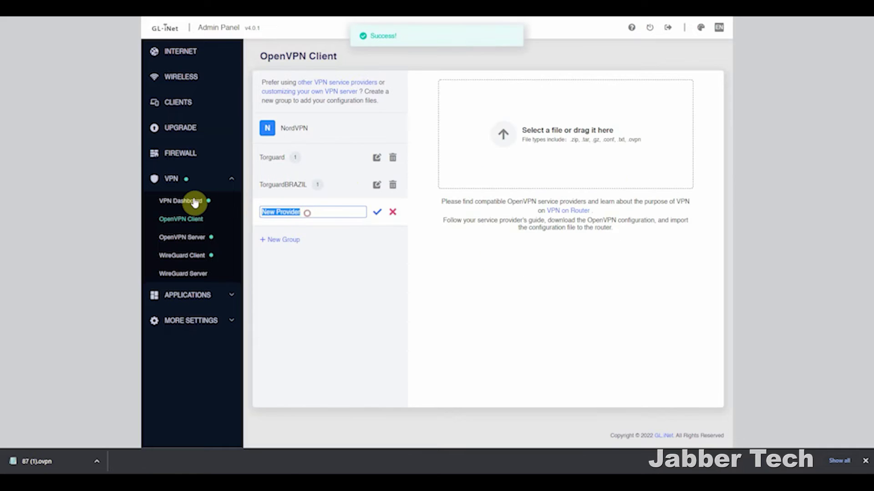
{"action": "type", "text": "mami"}
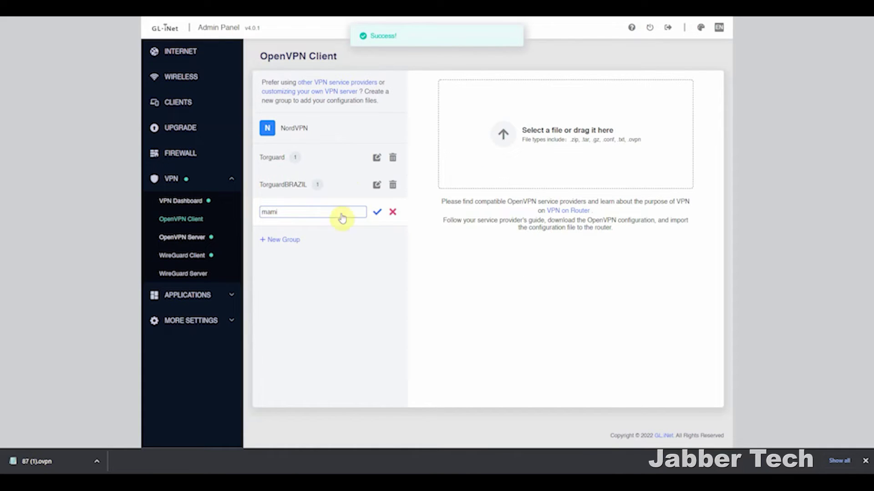
{"action": "left_click", "coordinate": [377, 212]}
{"action": "left_click", "coordinate": [567, 131]}
{"action": "double_click", "coordinate": [92, 92]}
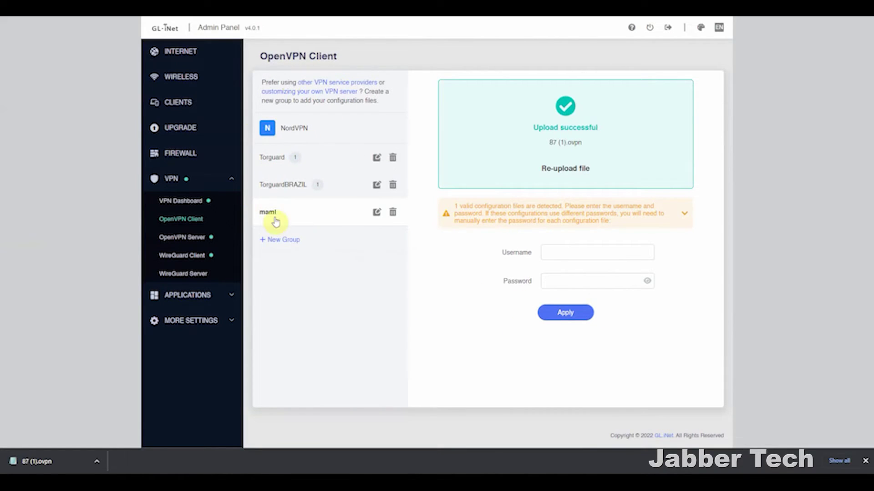
{"action": "left_click", "coordinate": [196, 257]}
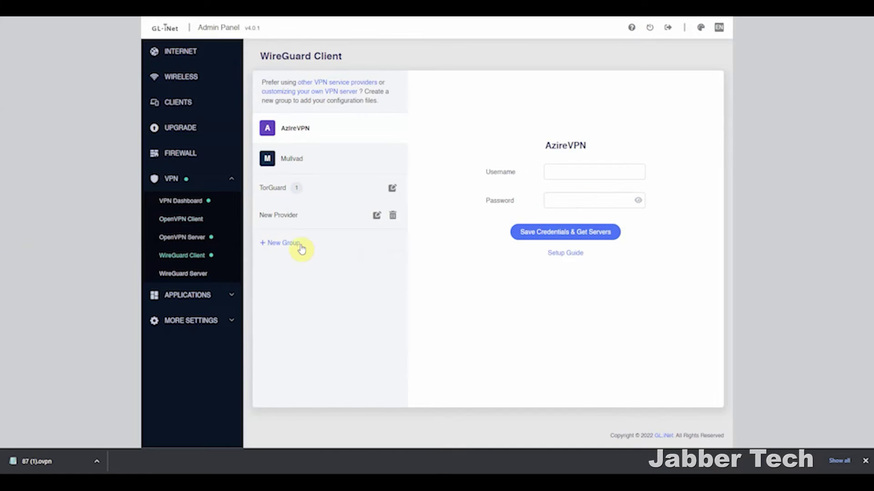
Start then stop the WireGuard server and return to the VPN Dashboard showing it off.
{"action": "left_click", "coordinate": [300, 251]}
{"action": "left_click", "coordinate": [392, 242]}
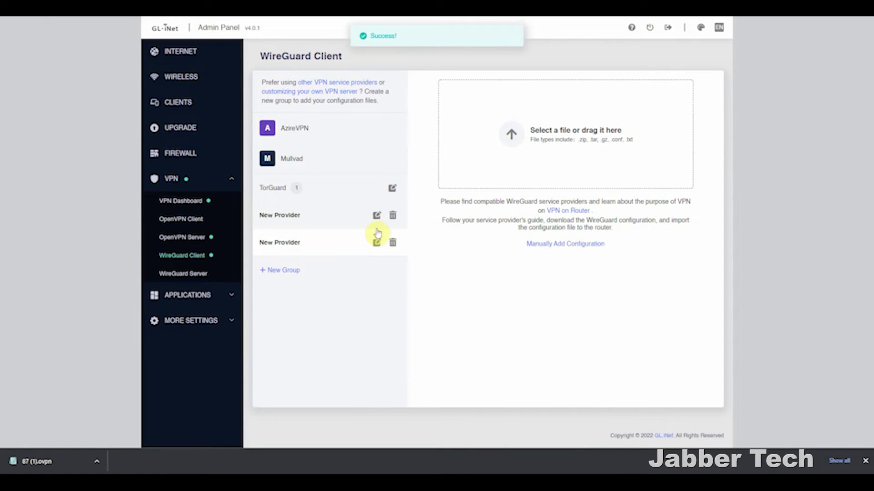
{"action": "left_click", "coordinate": [186, 275]}
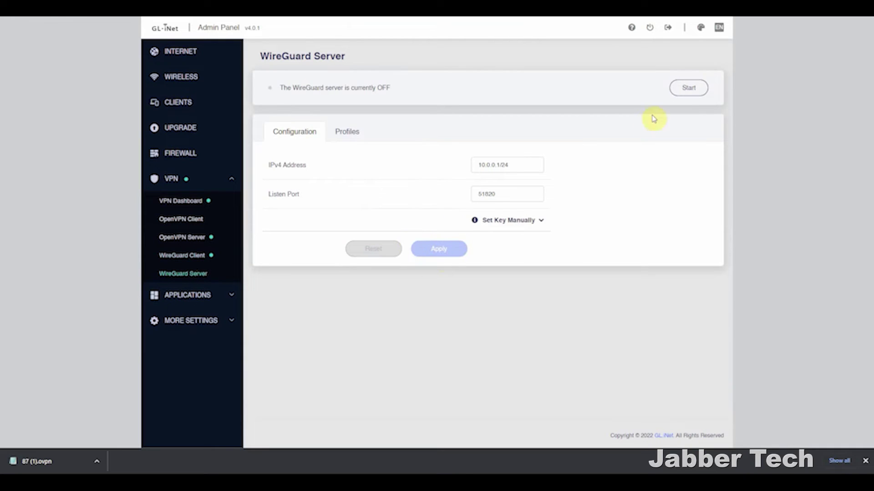
{"action": "left_click", "coordinate": [691, 96]}
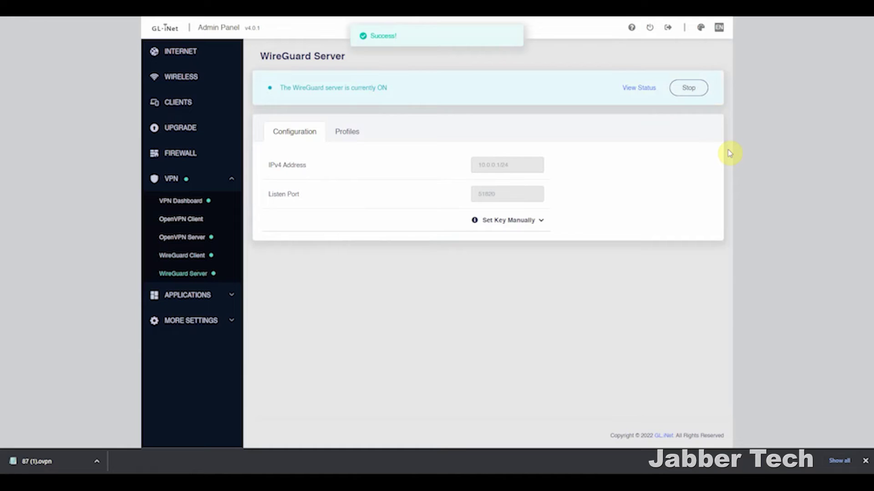
{"action": "left_click", "coordinate": [688, 87]}
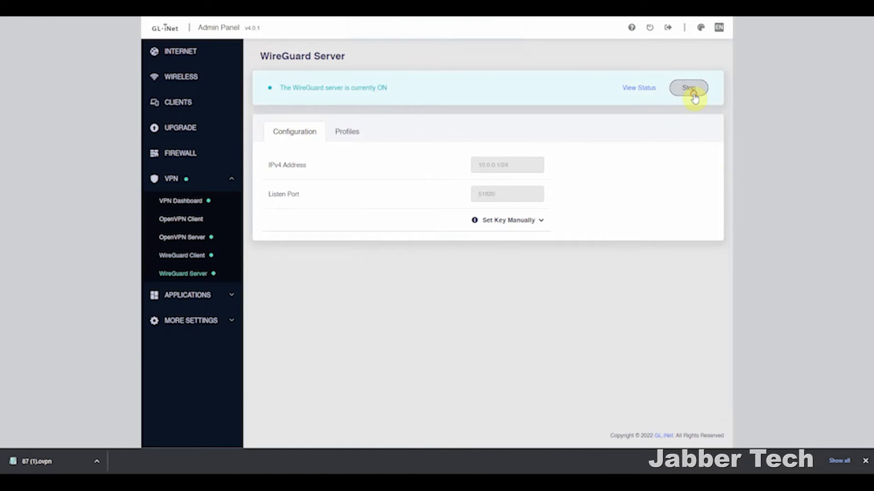
{"action": "left_click", "coordinate": [181, 237]}
{"action": "left_click", "coordinate": [183, 202]}
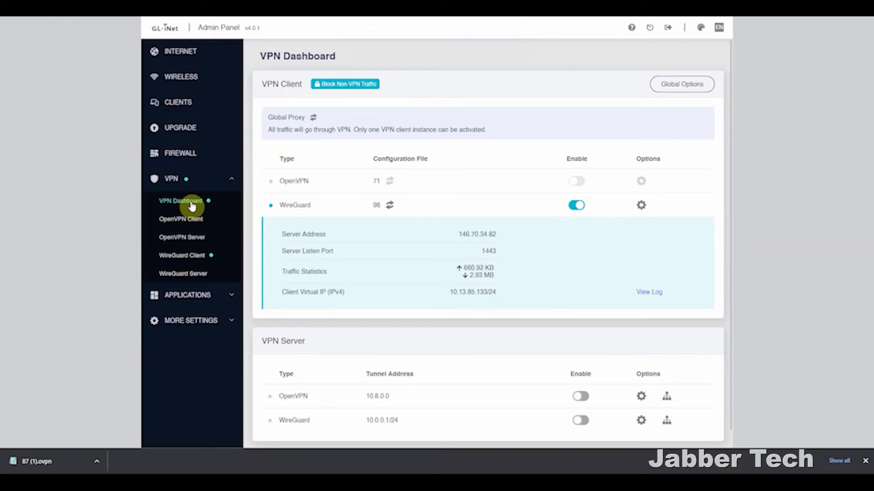
Browse the Applications plug-ins list filtered to entries starting with R.
{"action": "left_click", "coordinate": [221, 297]}
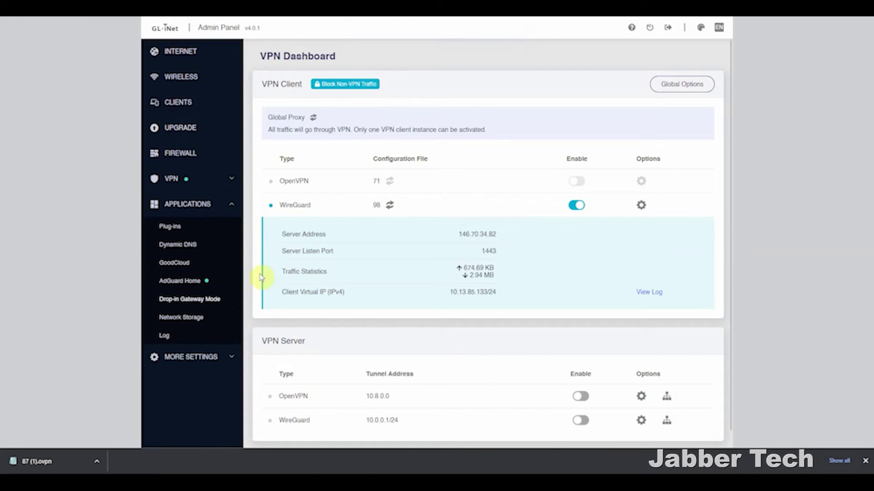
{"action": "left_click", "coordinate": [171, 227]}
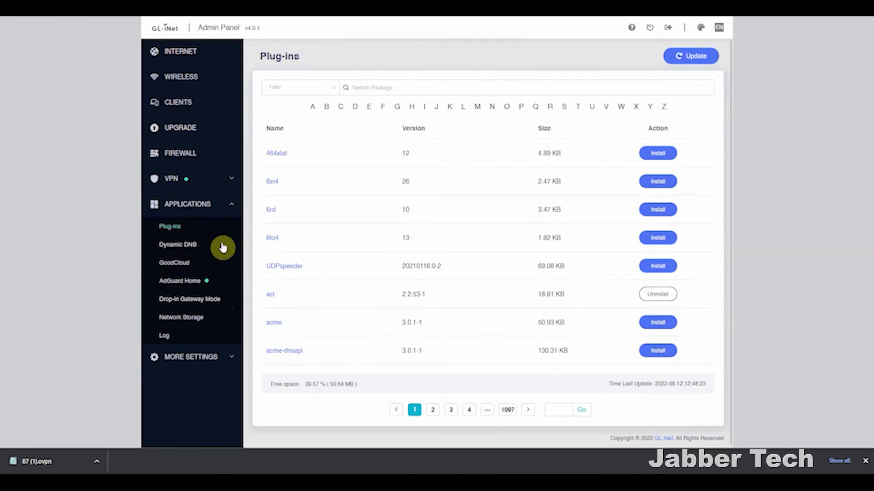
{"action": "scroll", "coordinate": [567, 266], "scroll_direction": "down", "scroll_amount": 1}
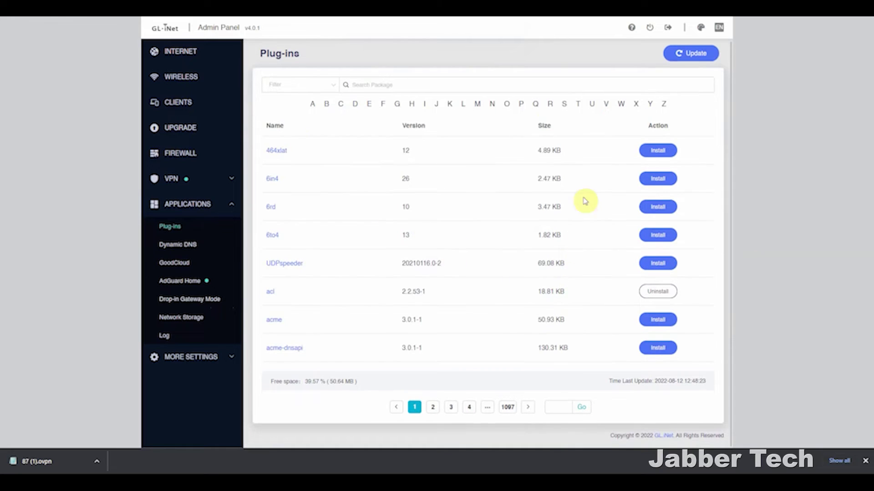
{"action": "left_click", "coordinate": [550, 104]}
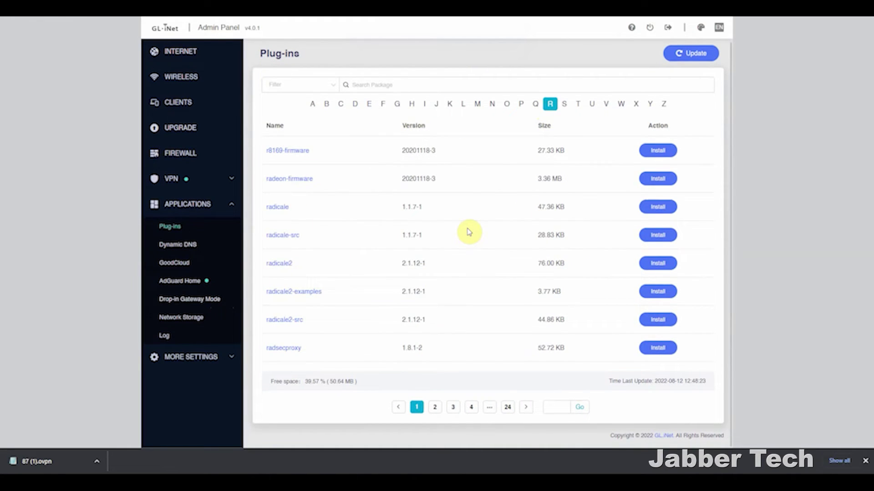
View the Dynamic DNS page, then the GoodCloud remote management settings.
{"action": "left_click", "coordinate": [203, 247]}
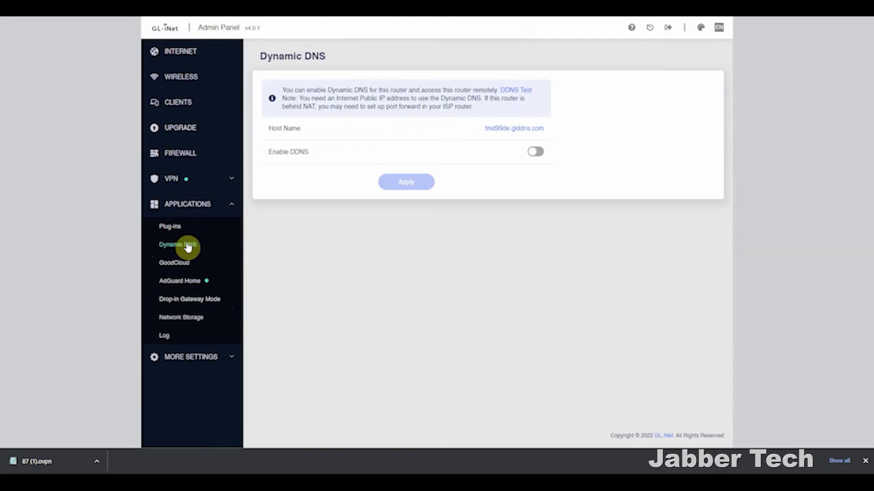
{"action": "left_click", "coordinate": [187, 268]}
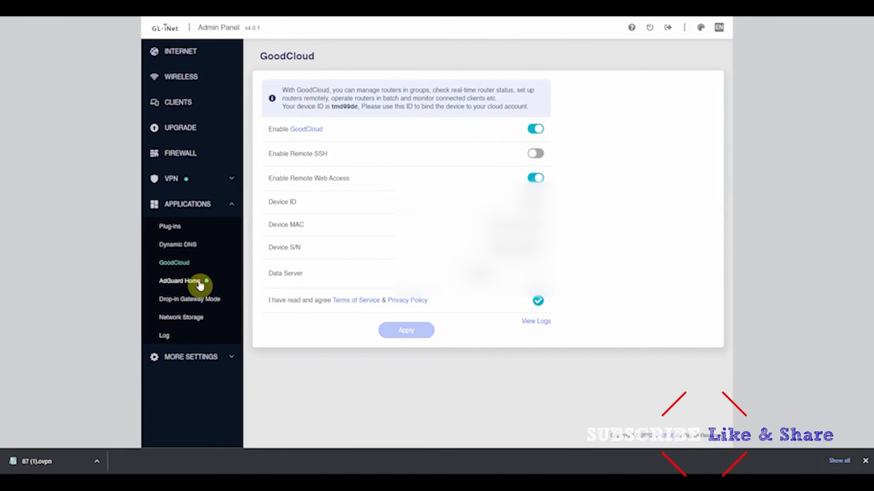
View AdGuard Home's blocking statistics and launch its full Settings Page dashboard.
{"action": "left_click", "coordinate": [199, 282]}
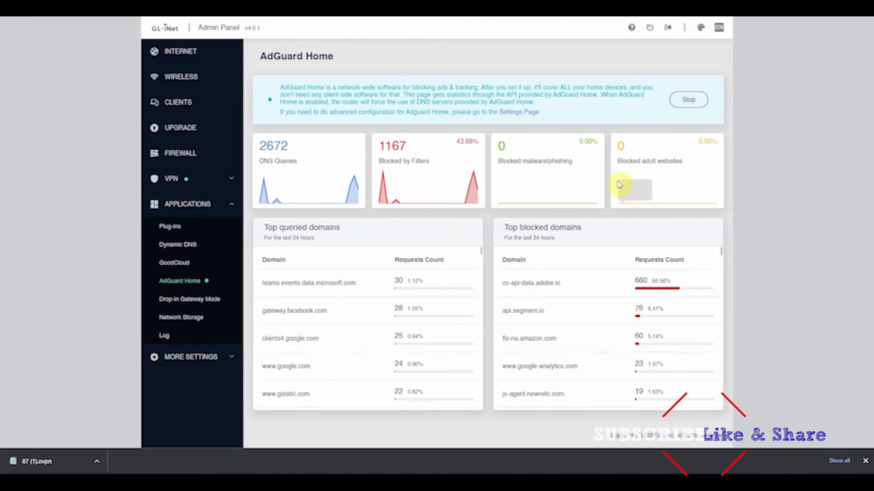
{"action": "left_click", "coordinate": [519, 112]}
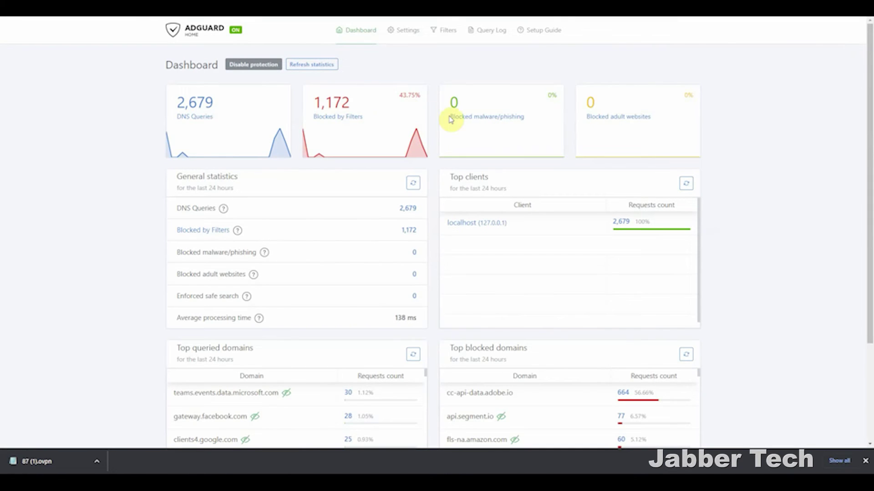
Review the DNS blocklists, browsing predefined and custom list options without adding any.
{"action": "left_click", "coordinate": [463, 68]}
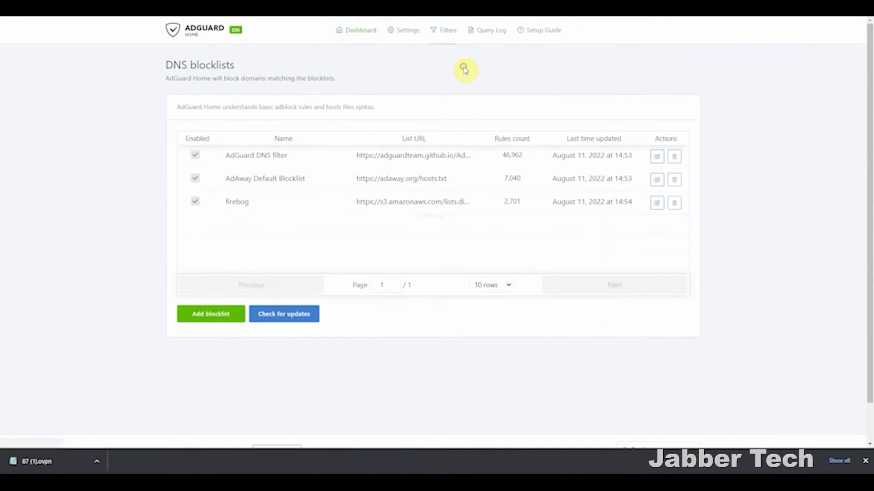
{"action": "left_click", "coordinate": [229, 315]}
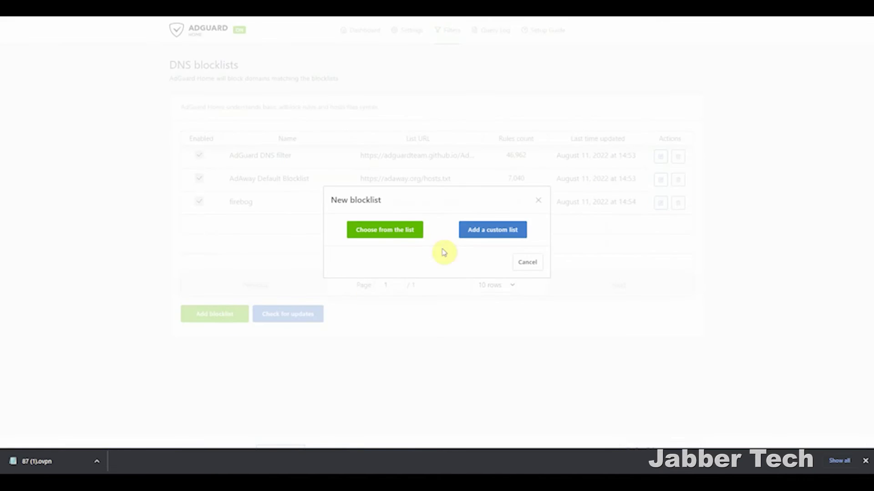
{"action": "left_click", "coordinate": [420, 230]}
{"action": "scroll", "coordinate": [408, 196], "scroll_direction": "down", "scroll_amount": 2}
{"action": "scroll", "coordinate": [371, 203], "scroll_direction": "down", "scroll_amount": 3}
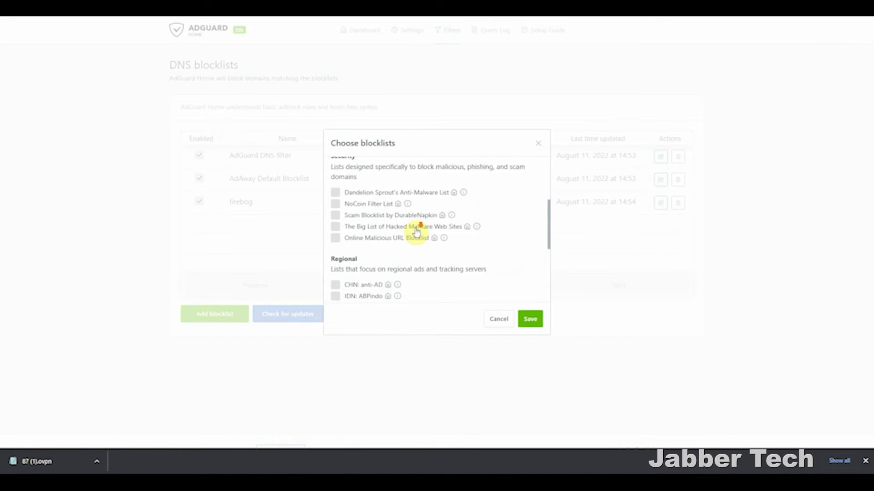
{"action": "scroll", "coordinate": [415, 230], "scroll_direction": "down", "scroll_amount": 3}
{"action": "scroll", "coordinate": [415, 248], "scroll_direction": "down", "scroll_amount": 3}
{"action": "scroll", "coordinate": [421, 259], "scroll_direction": "up", "scroll_amount": 5}
{"action": "scroll", "coordinate": [419, 253], "scroll_direction": "up", "scroll_amount": 3}
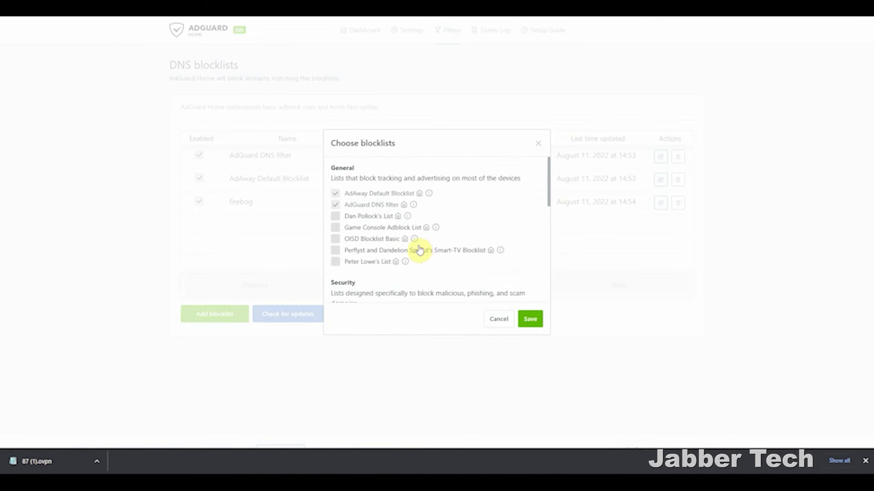
{"action": "left_click", "coordinate": [501, 320]}
{"action": "left_click", "coordinate": [222, 311]}
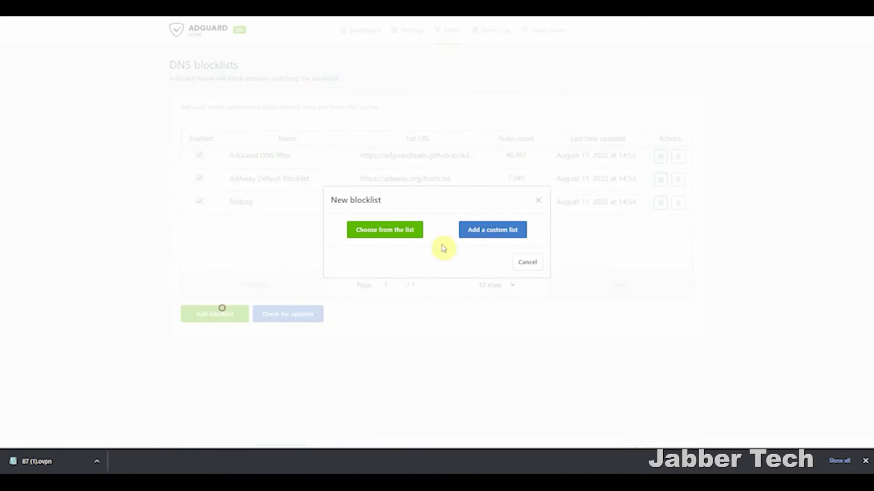
{"action": "left_click", "coordinate": [497, 231]}
{"action": "left_click", "coordinate": [499, 284]}
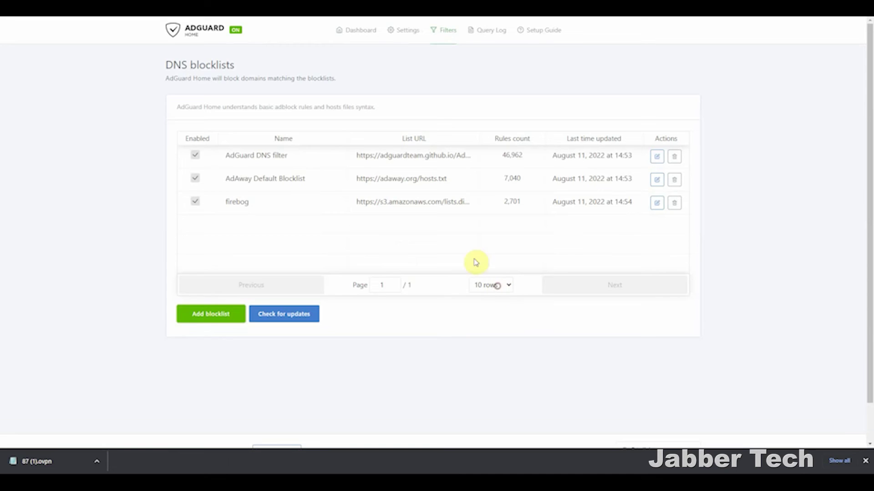
Check the empty DNS allowlists and return to the AdGuard dashboard.
{"action": "left_click", "coordinate": [454, 33]}
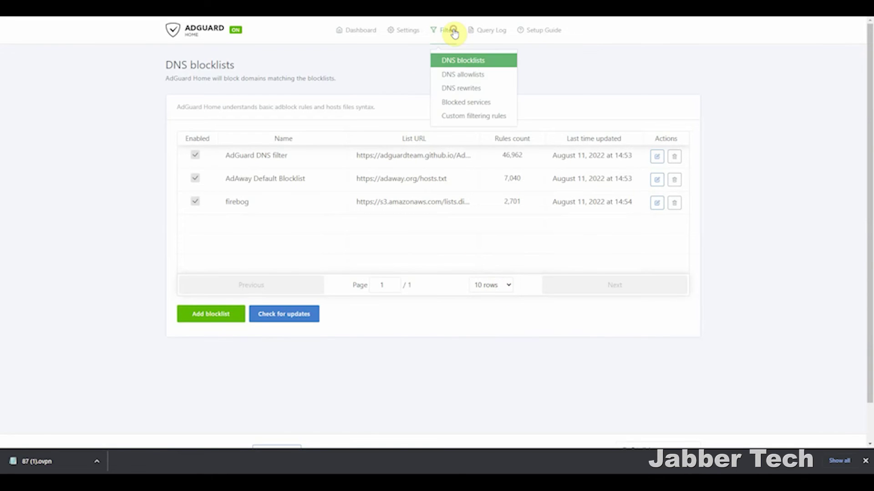
{"action": "left_click", "coordinate": [482, 75]}
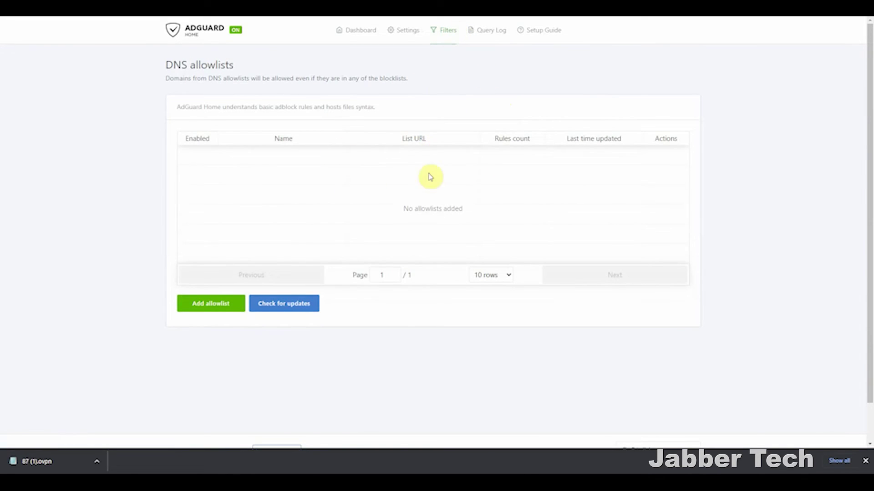
{"action": "left_click", "coordinate": [362, 32]}
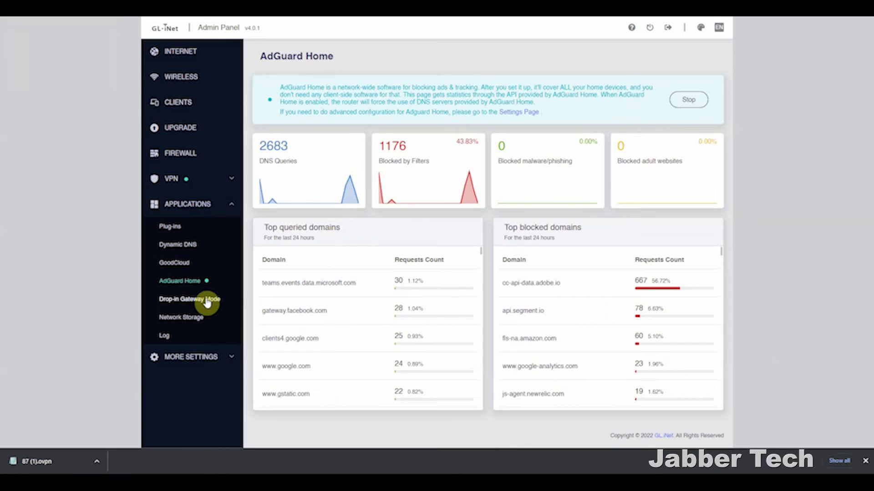
Review Network Storage's File Services, Shared Folders and User Management, with Samba, WebDAV and DLNA off.
{"action": "left_click", "coordinate": [182, 317]}
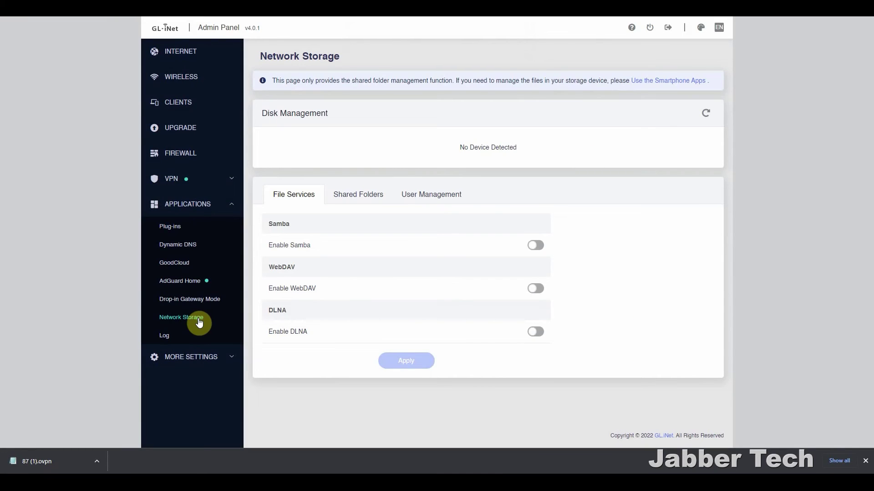
{"action": "left_click", "coordinate": [370, 196]}
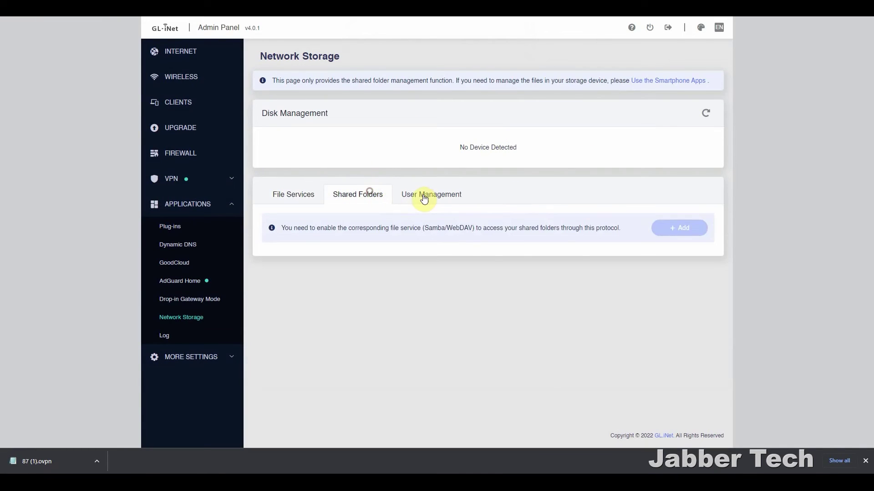
{"action": "left_click", "coordinate": [423, 195]}
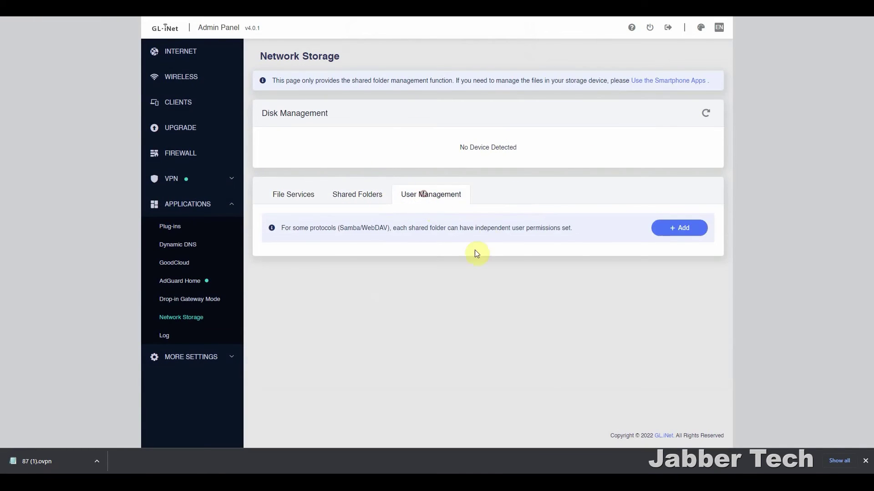
{"action": "left_click", "coordinate": [289, 199]}
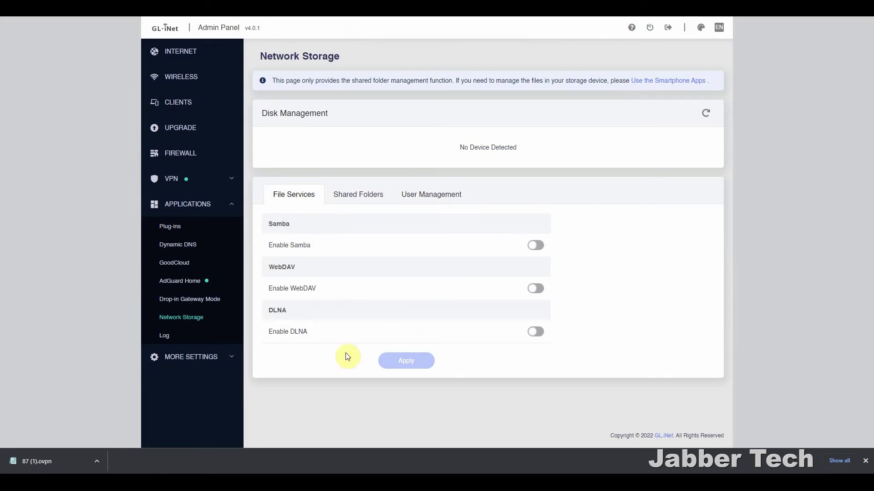
Review the Toggle Button Function choices under More Settings, keeping No Function.
{"action": "left_click", "coordinate": [214, 355]}
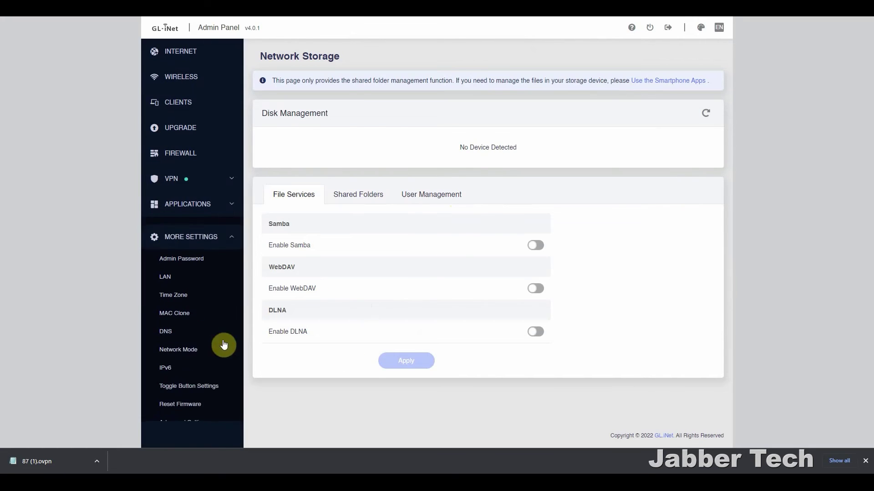
{"action": "left_click", "coordinate": [189, 378]}
{"action": "left_click", "coordinate": [505, 138]}
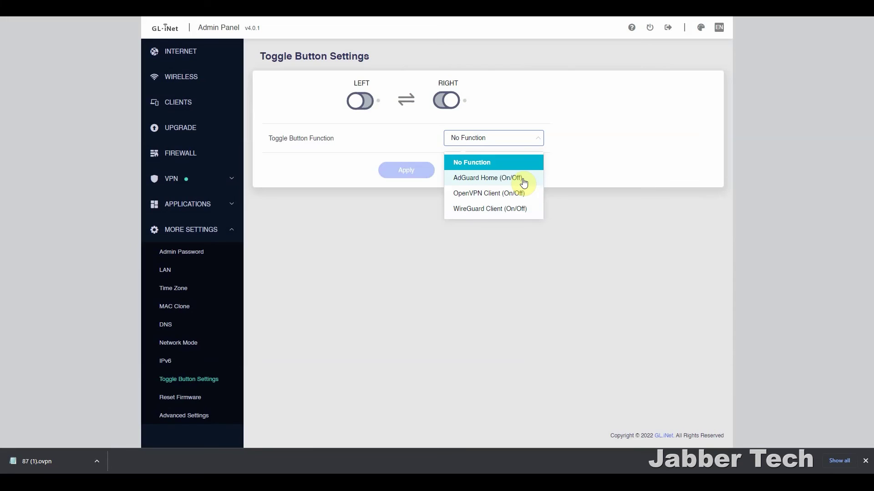
{"action": "left_click", "coordinate": [526, 293]}
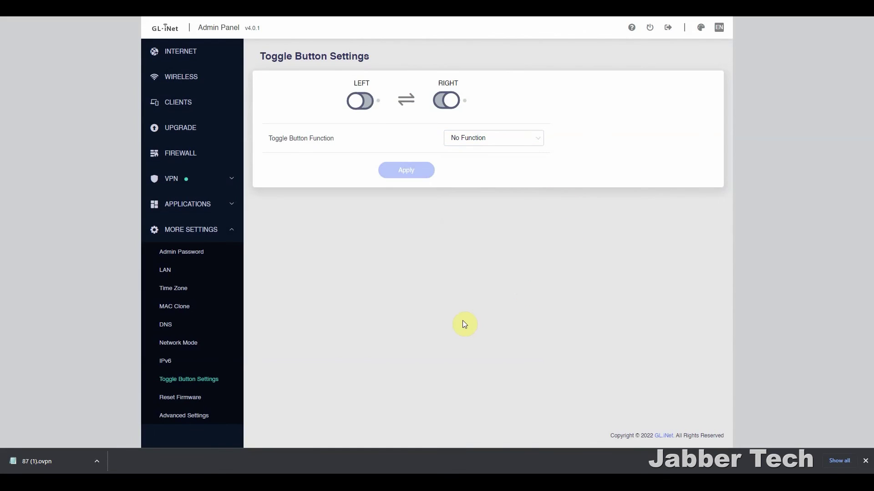